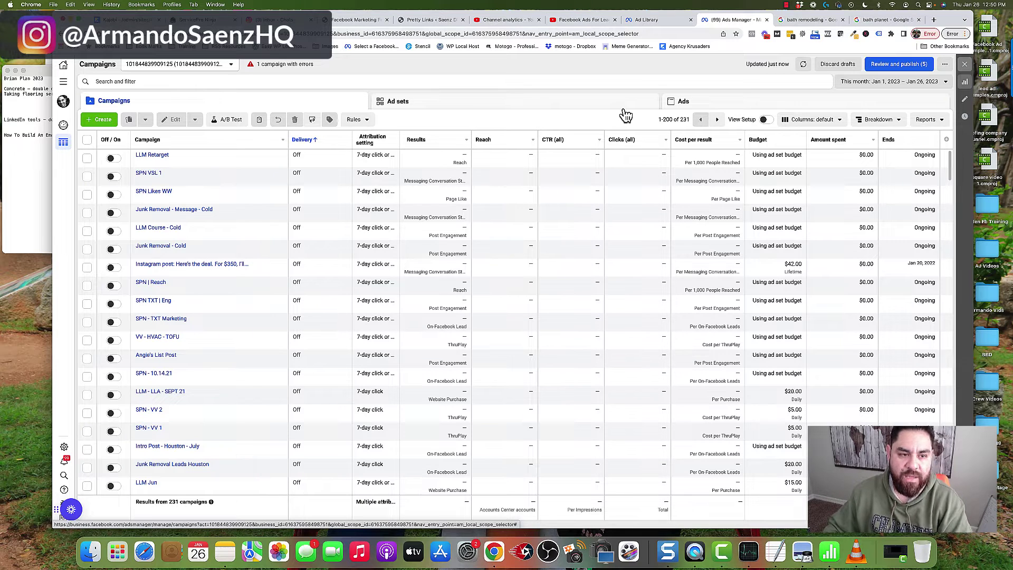
# - Start a new campaign, choose the Leads objective instead of Engagement, and continue to the draft
pyautogui.click(98, 120)
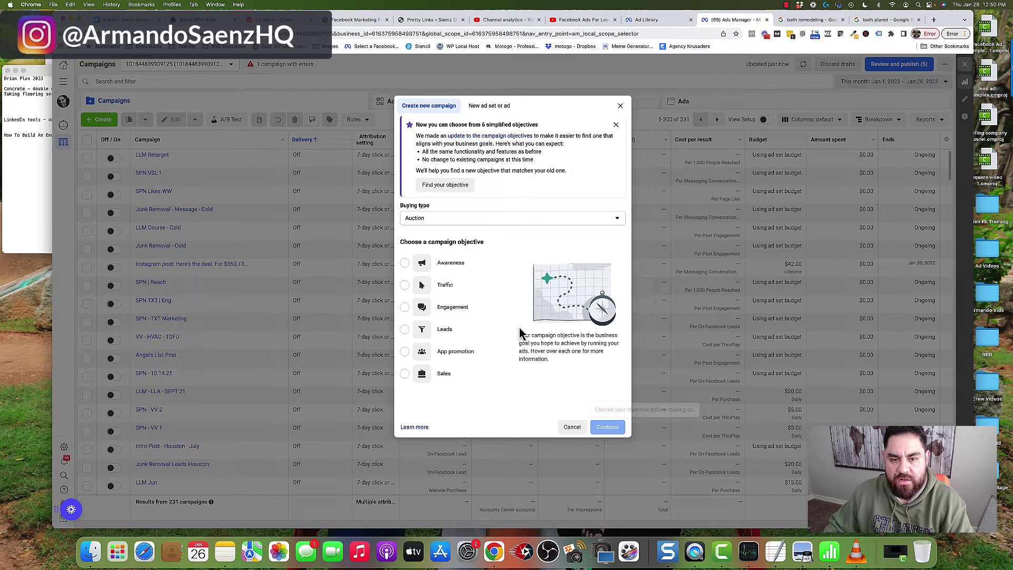
pyautogui.click(457, 308)
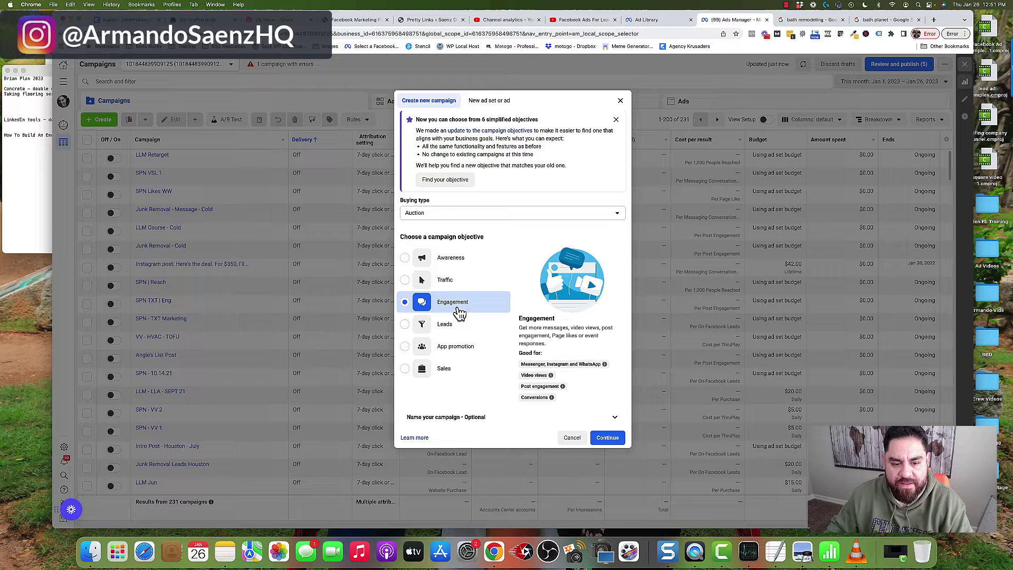
pyautogui.click(408, 327)
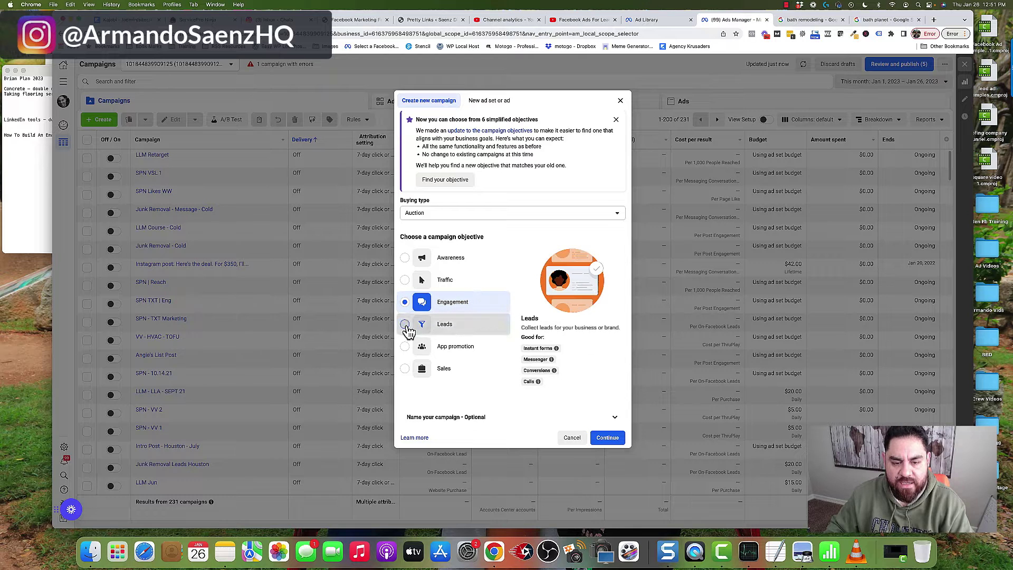
pyautogui.click(608, 440)
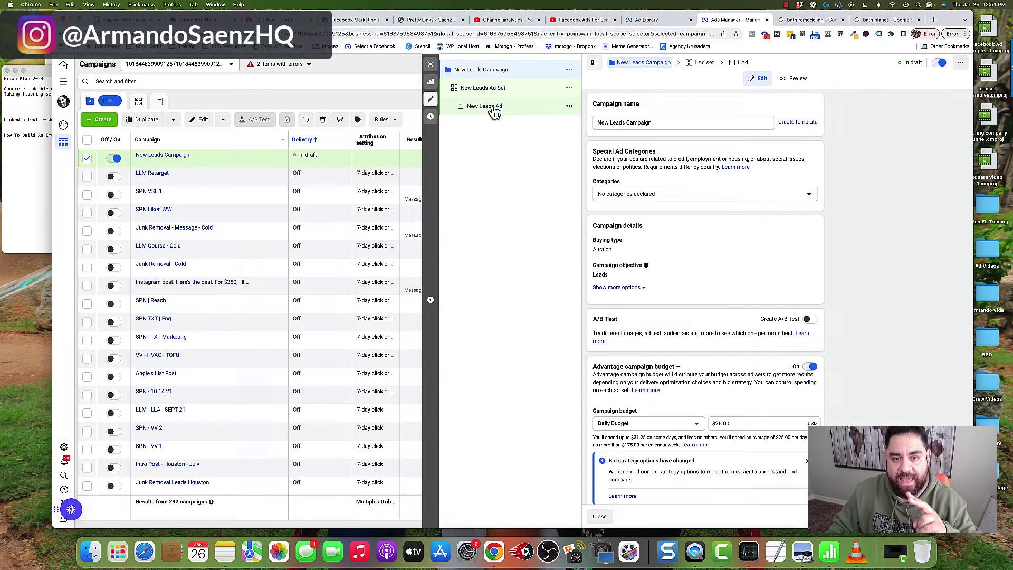
# - Rename the campaign to 'Junk Removal 1' and switch off Advantage campaign budget
pyautogui.scroll(-1, 593, 105)
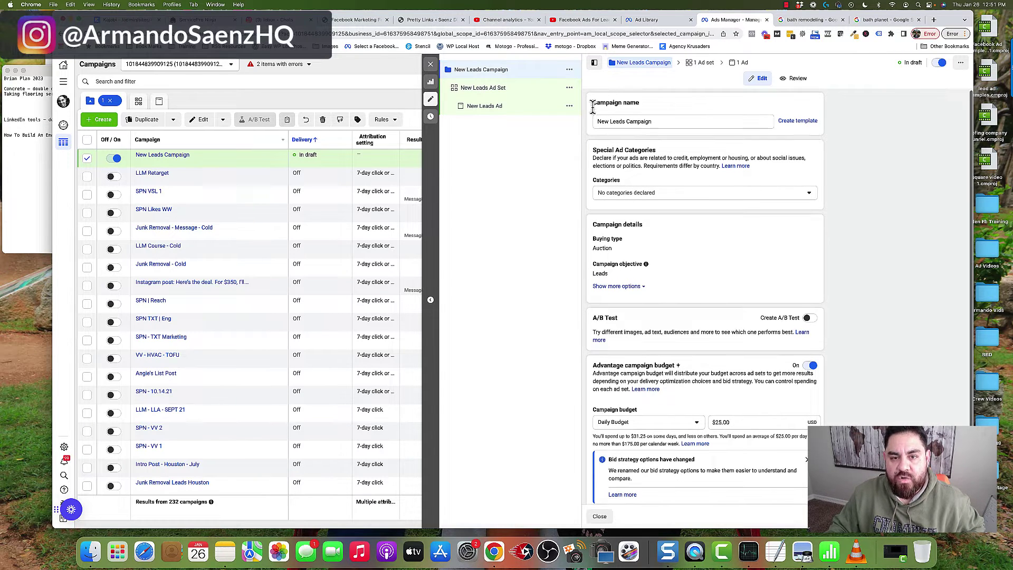
pyautogui.scroll(-1, 640, 113)
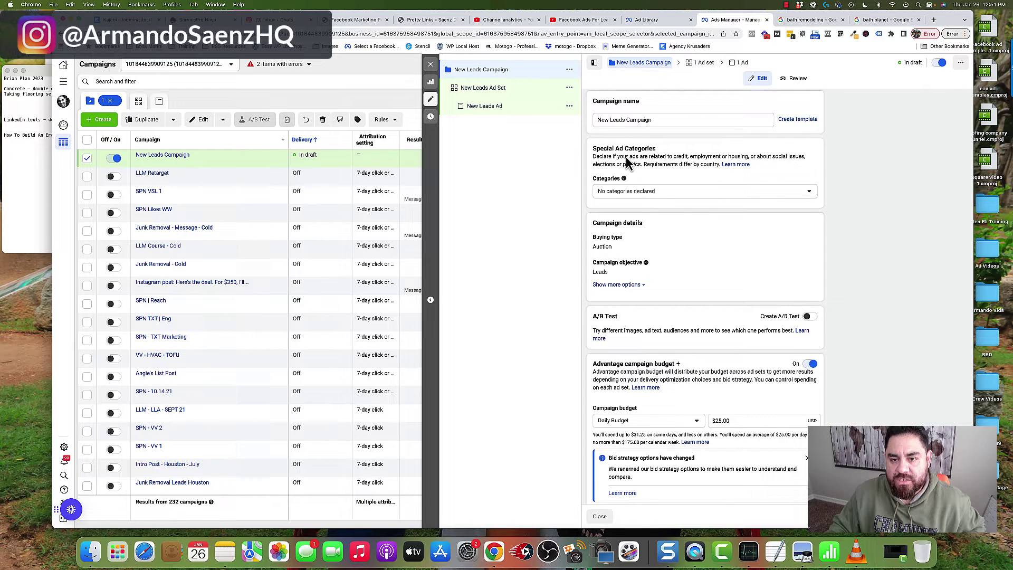
pyautogui.moveTo(597, 120); pyautogui.dragTo(657, 118)
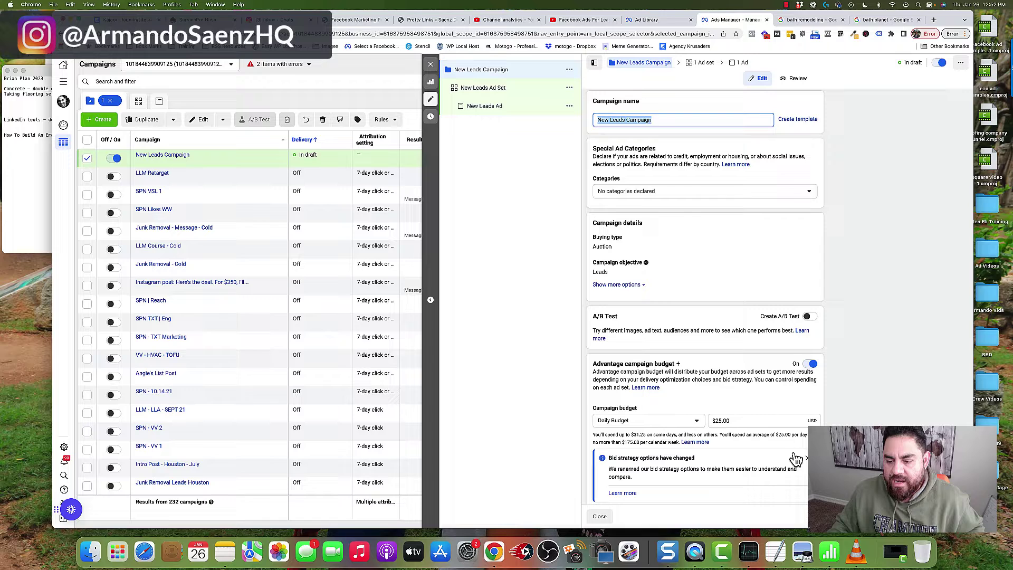
pyautogui.scroll(-2, 650, 331)
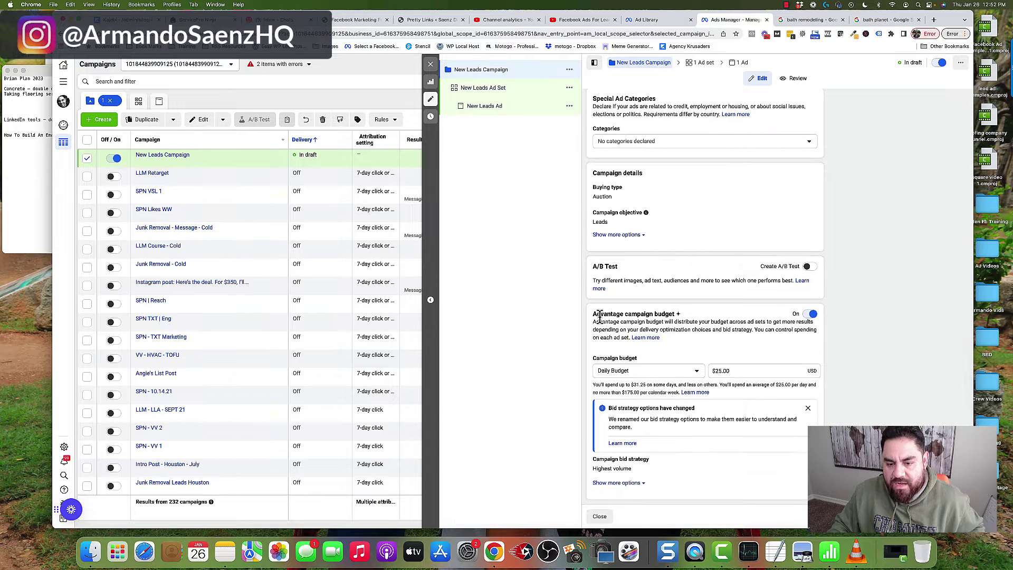
pyautogui.moveTo(595, 314); pyautogui.dragTo(676, 315)
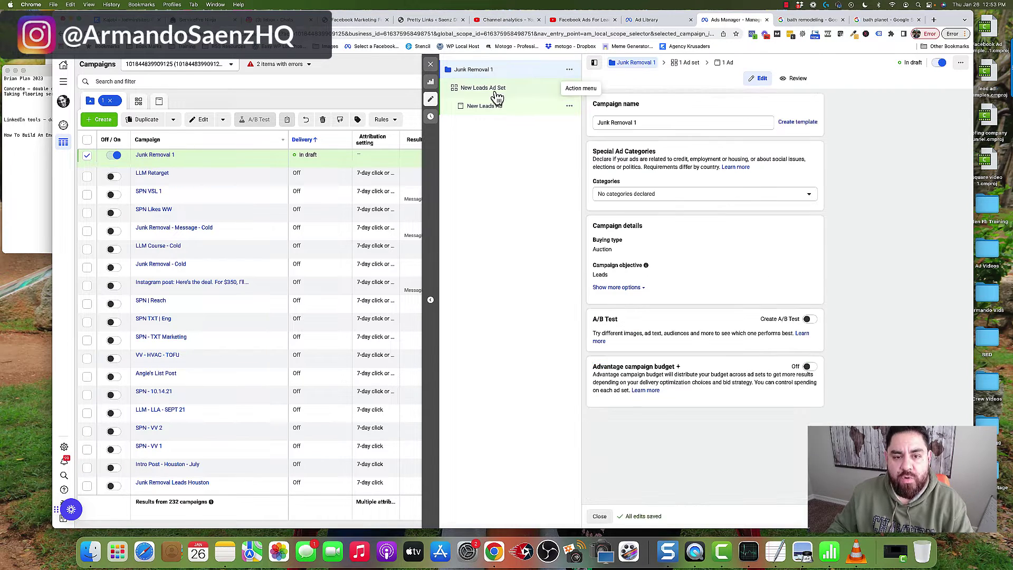
# - Open New Leads Ad Set and replace its name with 'Junk removal'
pyautogui.click(496, 91)
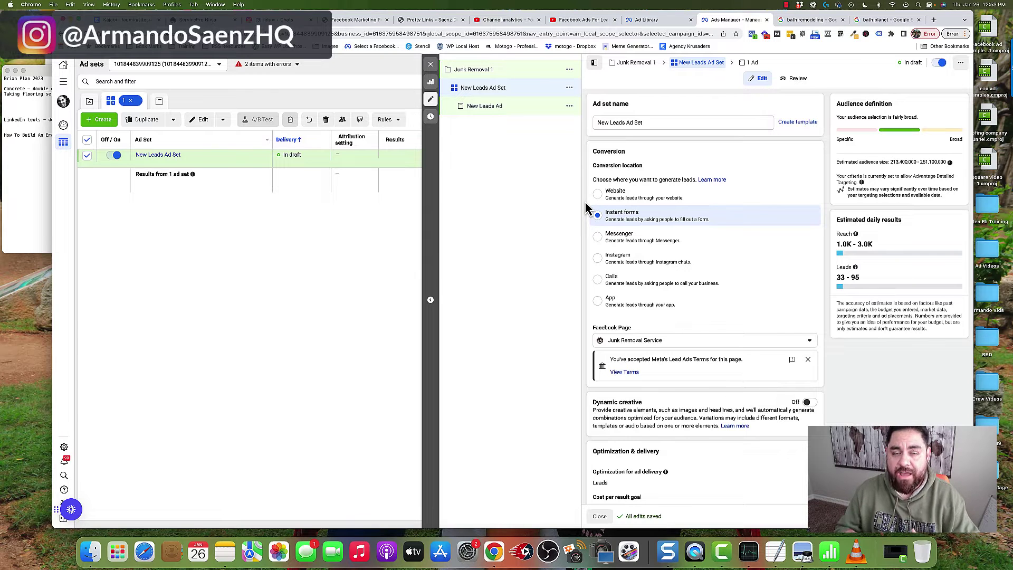
pyautogui.moveTo(643, 123); pyautogui.dragTo(581, 129)
pyautogui.write('Junk')
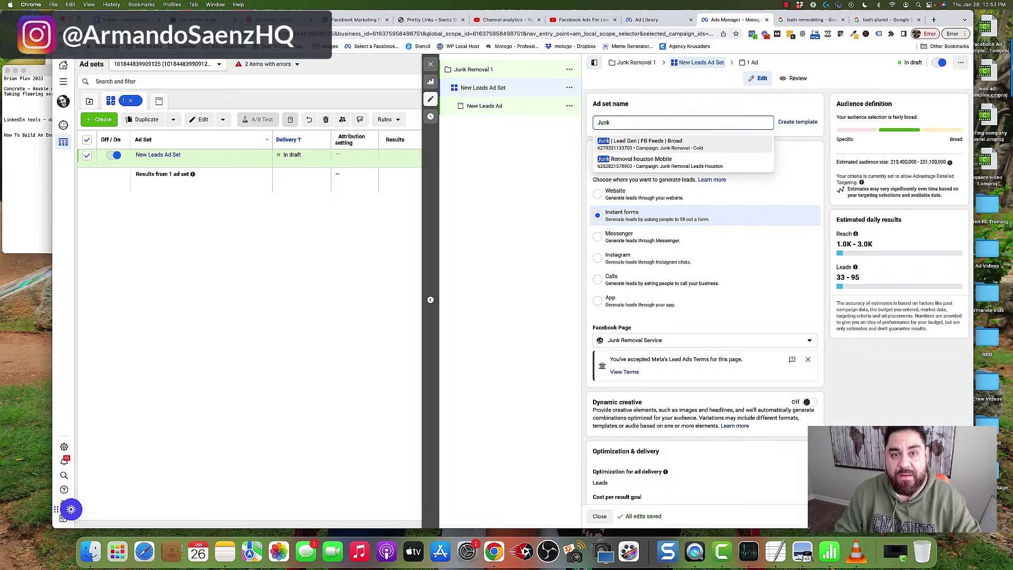
pyautogui.write(' removal')
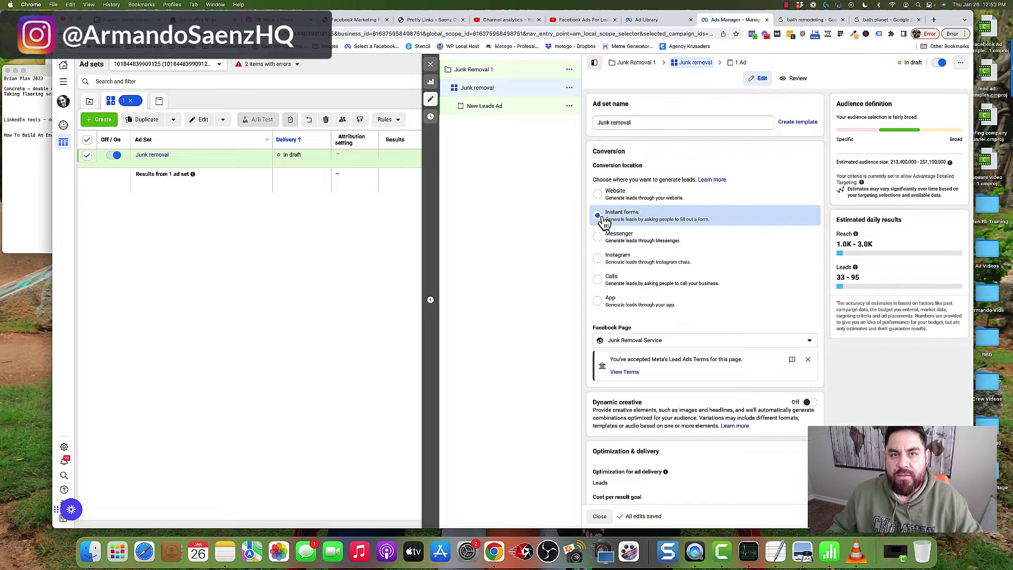
pyautogui.click(595, 153)
pyautogui.moveTo(594, 154); pyautogui.dragTo(628, 154)
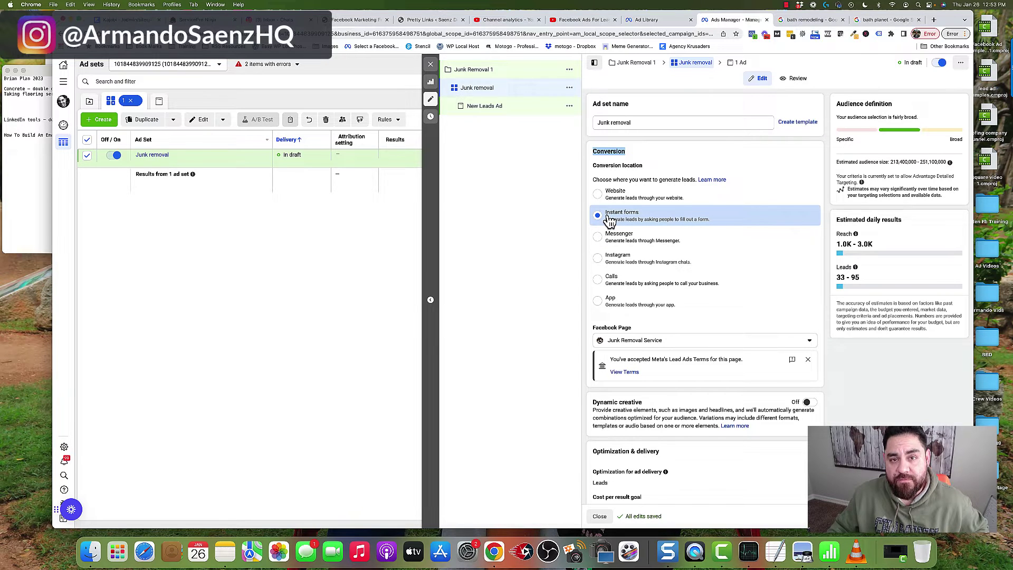
# - Scroll past Budget & schedule to Audience and edit Locations to set Houston DMA Market
pyautogui.scroll(-10, 591, 285)
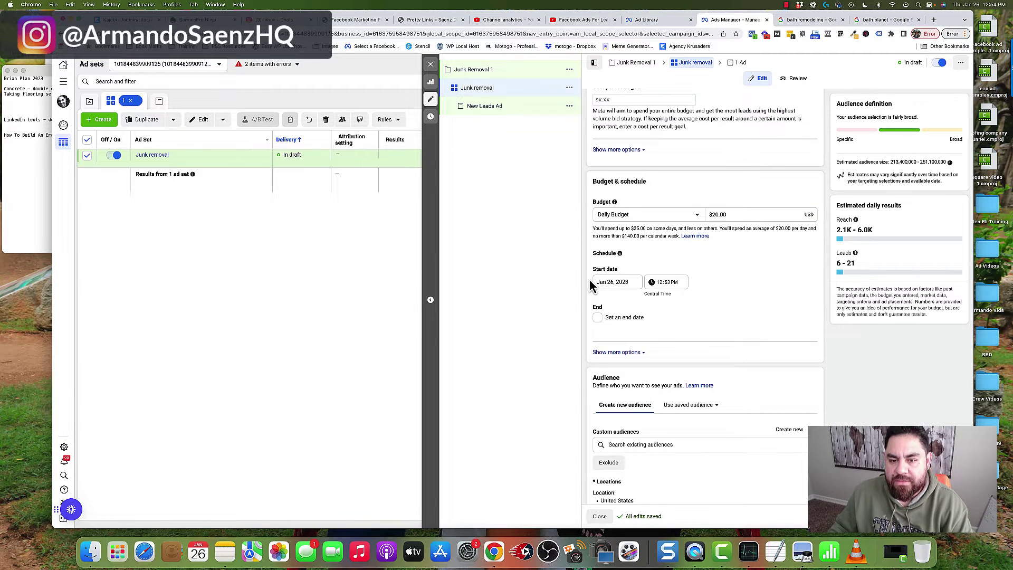
pyautogui.scroll(-1, 591, 285)
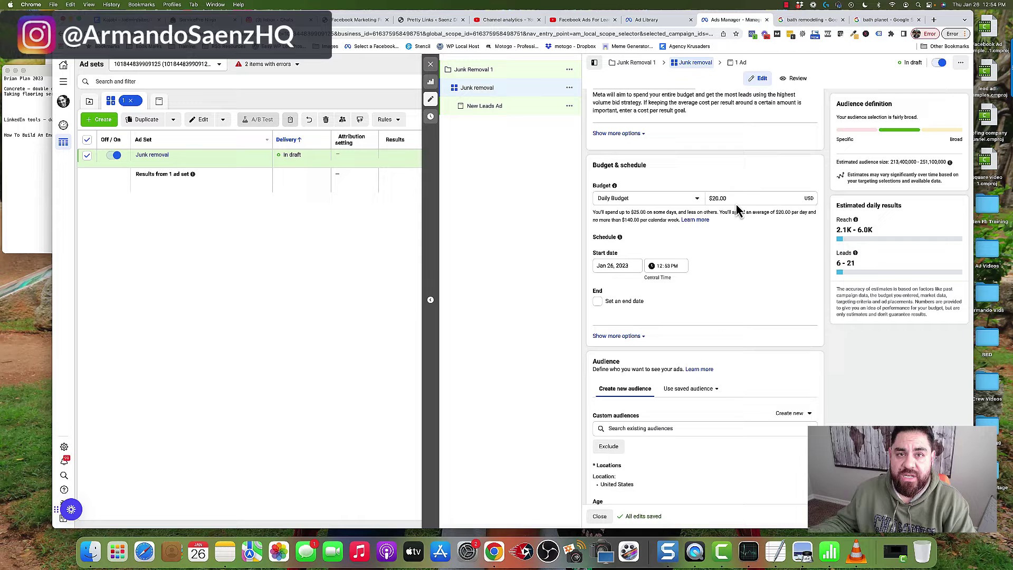
pyautogui.scroll(-1, 680, 267)
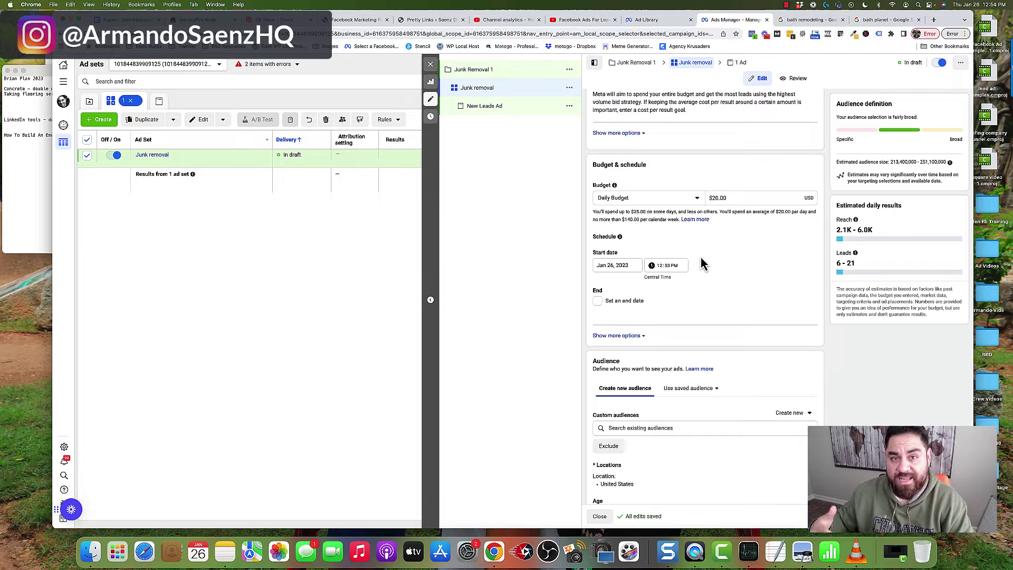
pyautogui.scroll(-4, 704, 264)
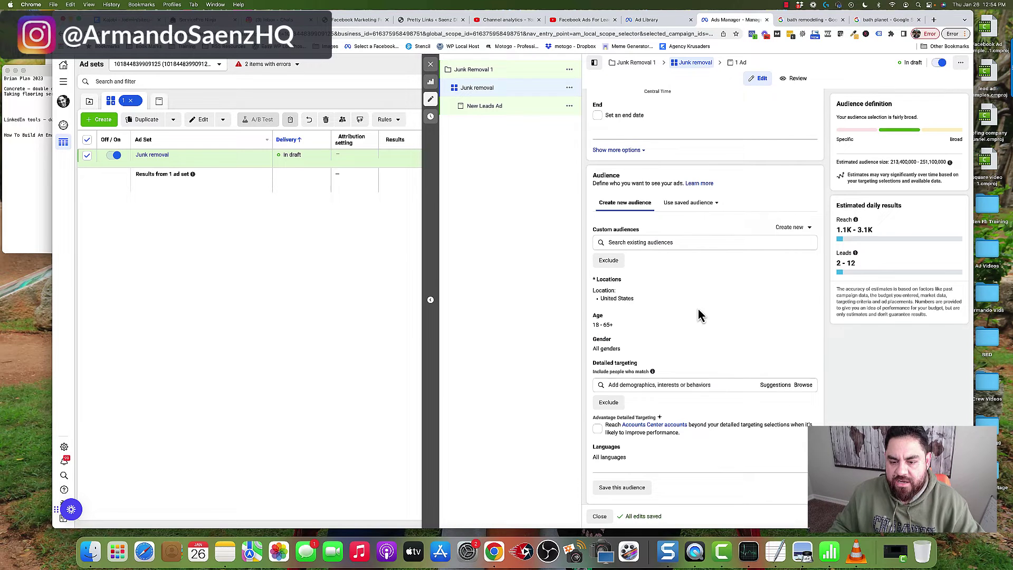
pyautogui.doubleClick(601, 177)
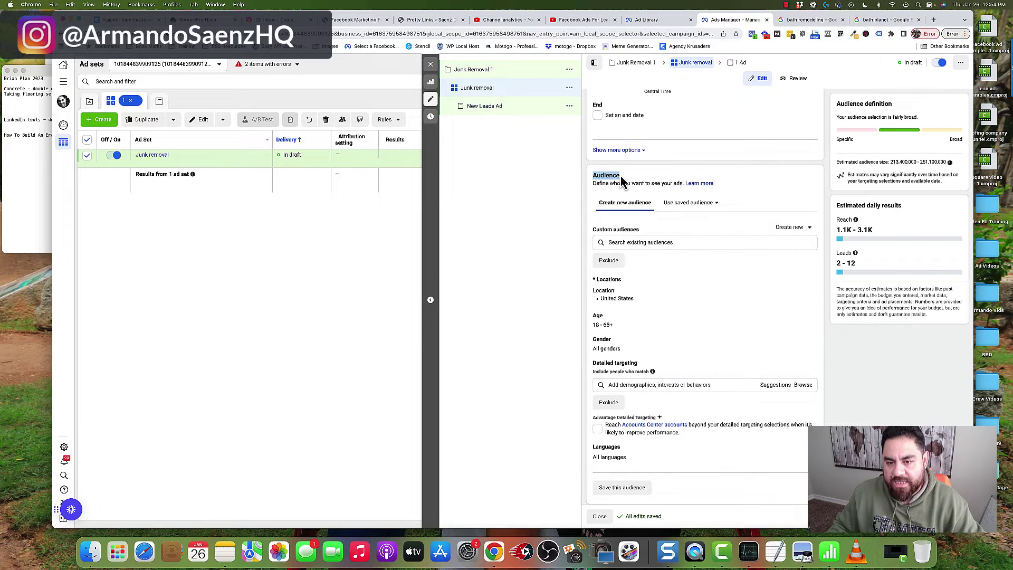
# - Open the audience location settings for the Houston area
pyautogui.click(637, 281)
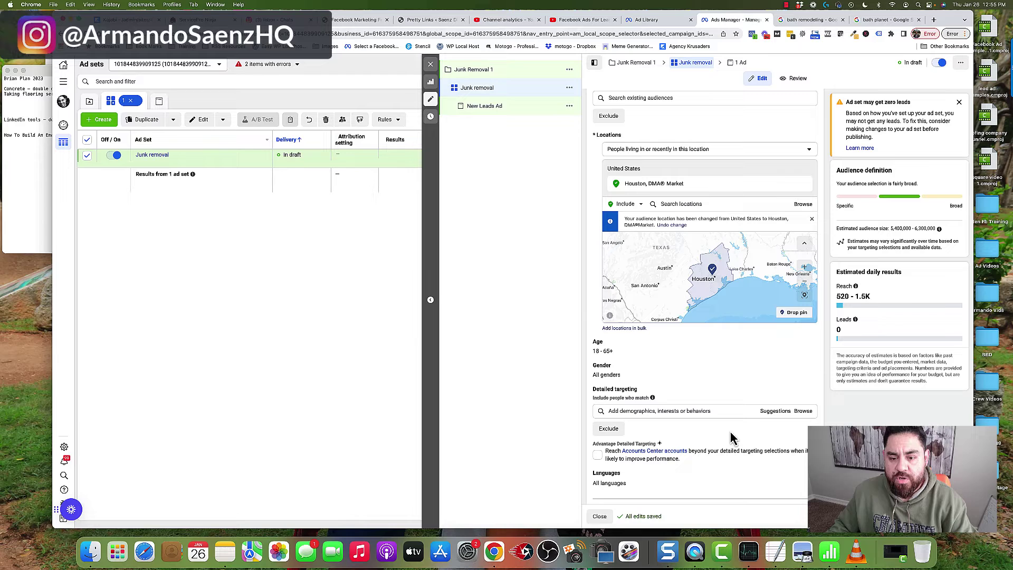
pyautogui.moveTo(606, 351)
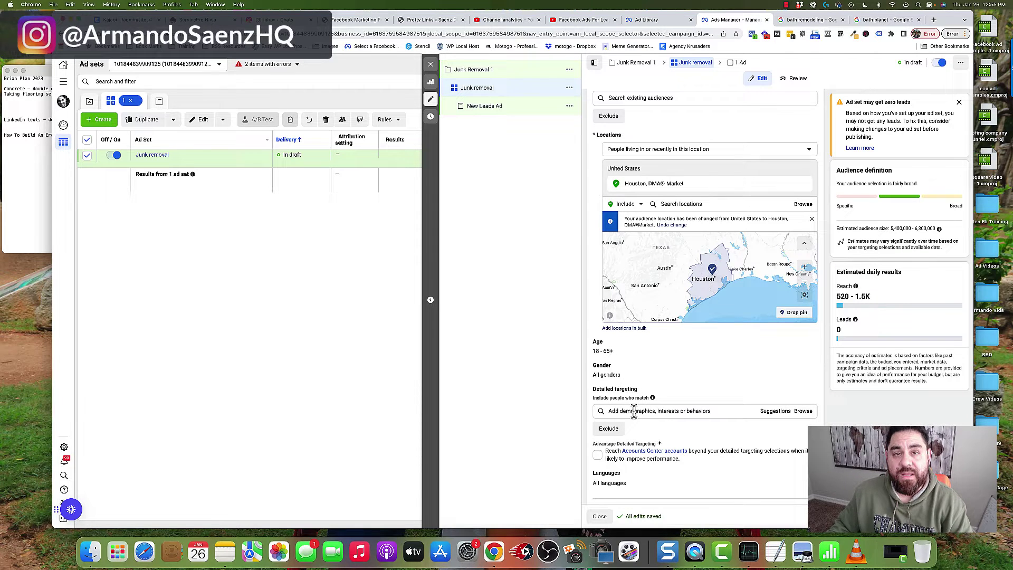
pyautogui.scroll(-2, 633, 412)
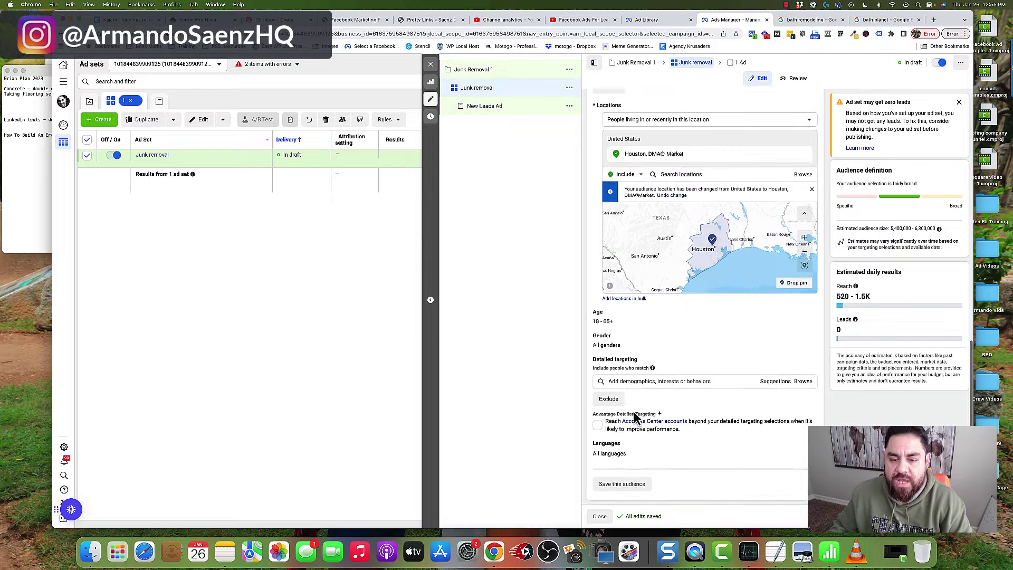
pyautogui.moveTo(606, 285)
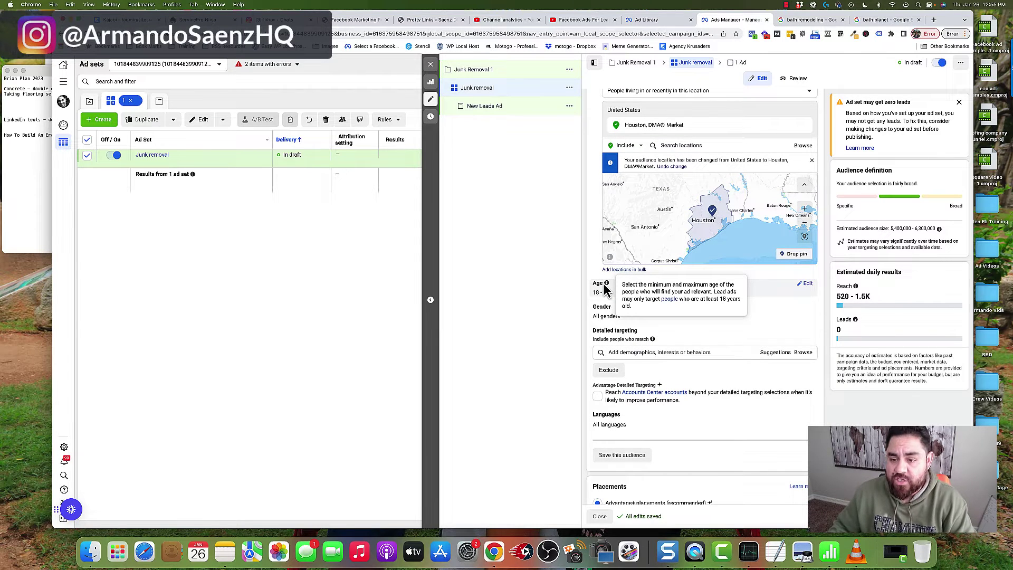
# - Raise the audience minimum age to 25, keeping 65+ as the maximum
pyautogui.click(806, 284)
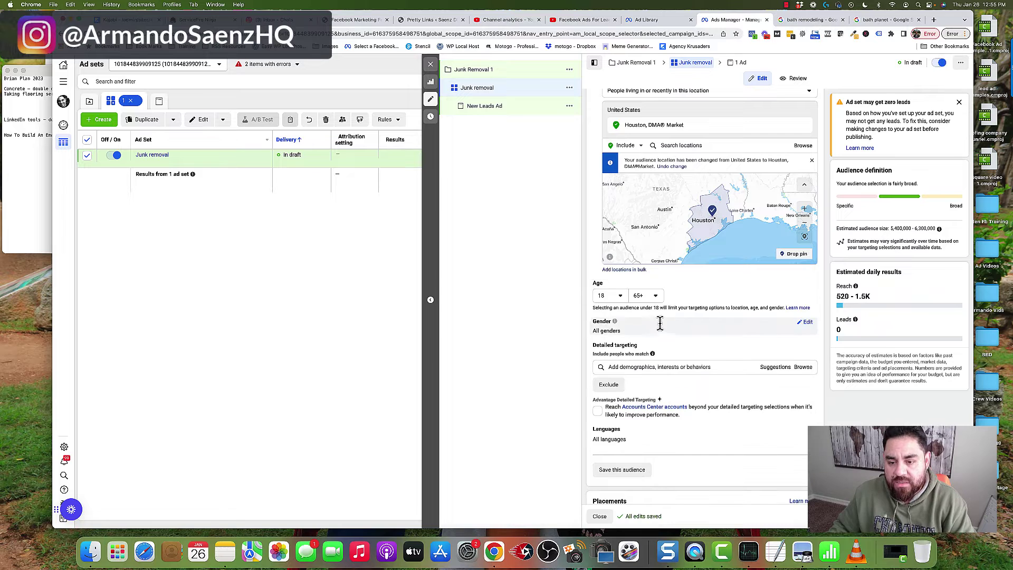
pyautogui.click(619, 299)
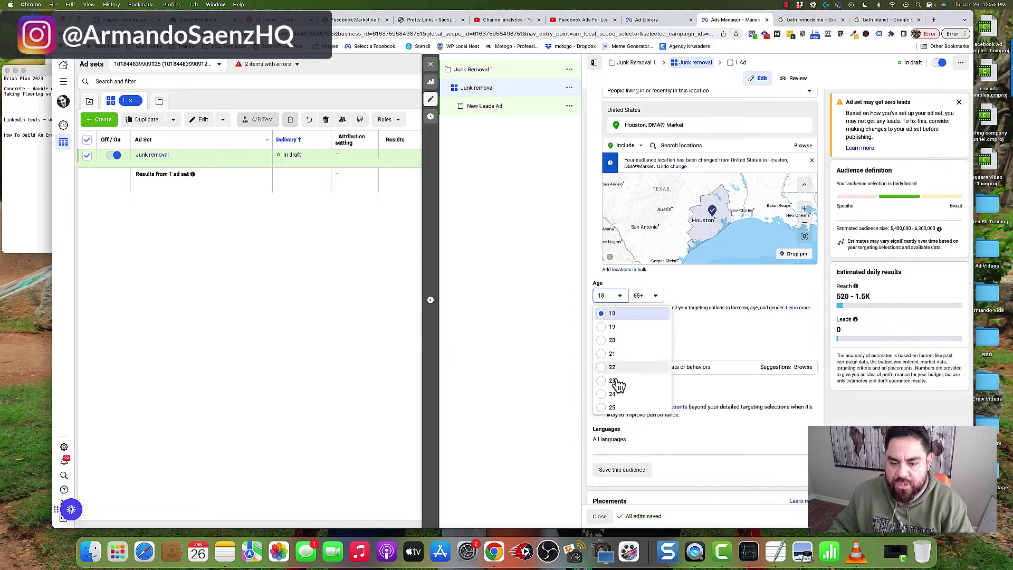
pyautogui.click(603, 408)
pyautogui.scroll(-2, 591, 370)
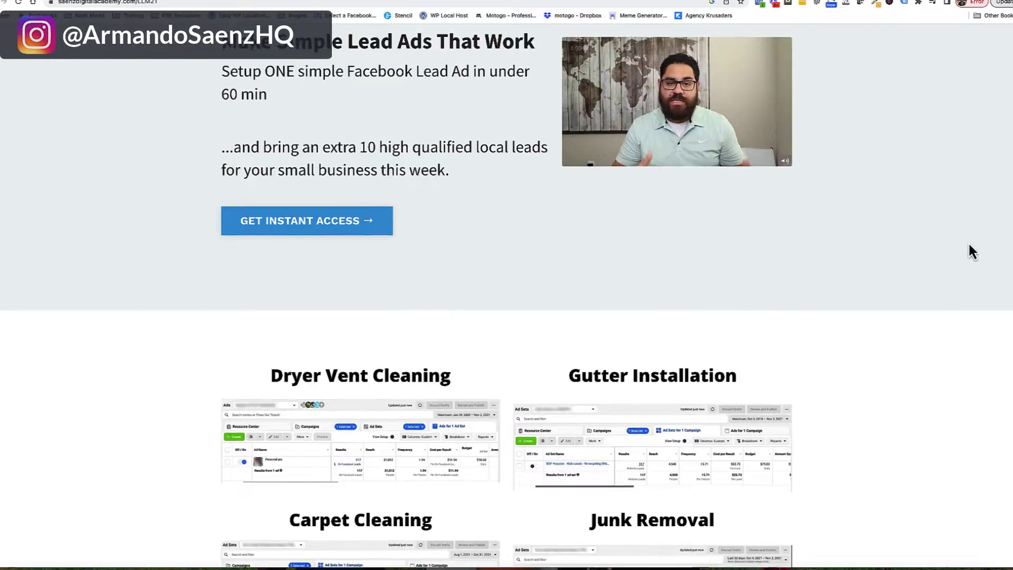
# - In the Local Lead Mastery course, open Workshops #1 and #2, then Workshop #3: Lead Form Maximizer
pyautogui.scroll(-10, 969, 244)
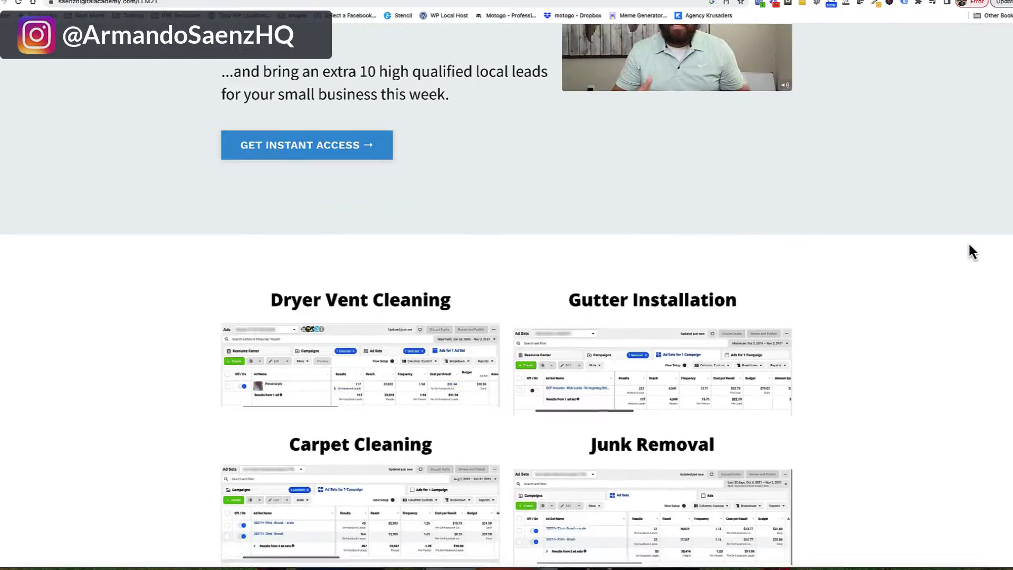
pyautogui.scroll(-5, 972, 251)
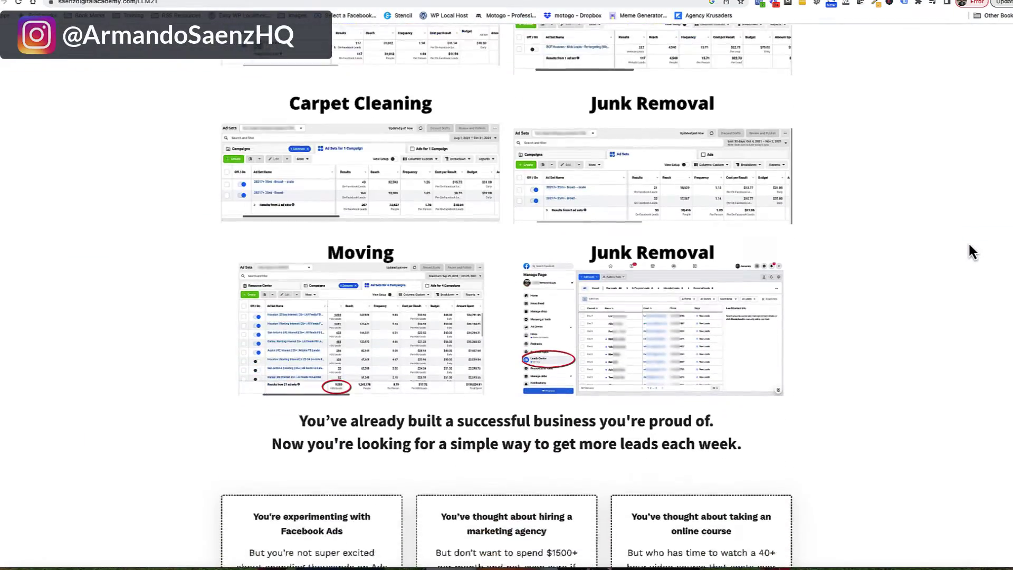
pyautogui.scroll(-10, 969, 245)
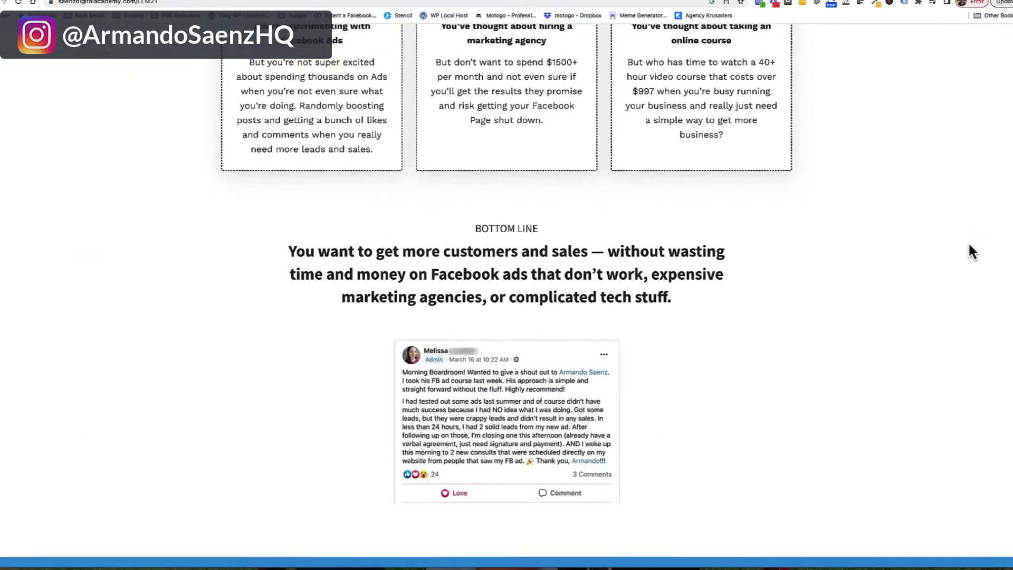
pyautogui.scroll(-7, 970, 246)
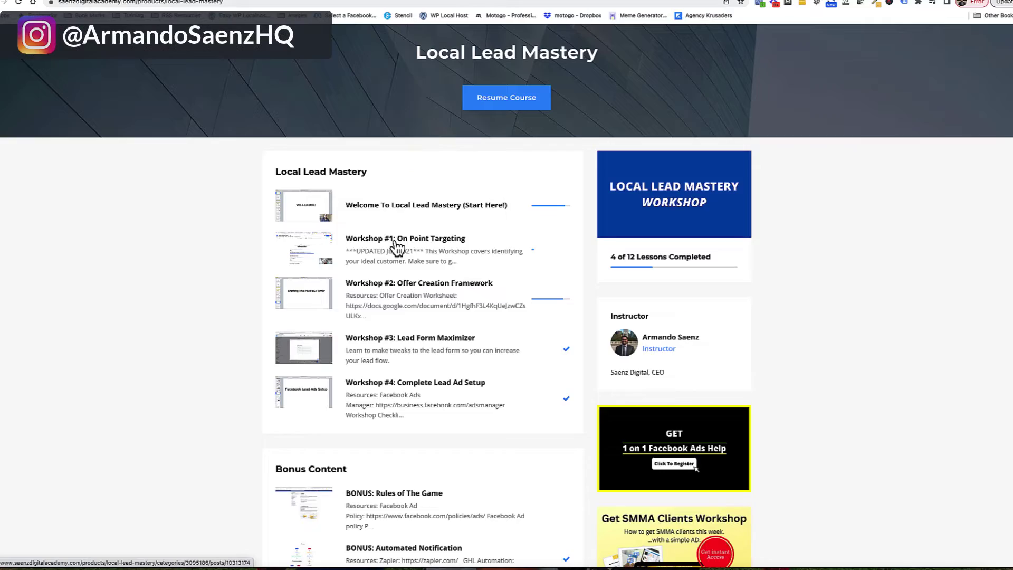
pyautogui.click(397, 246)
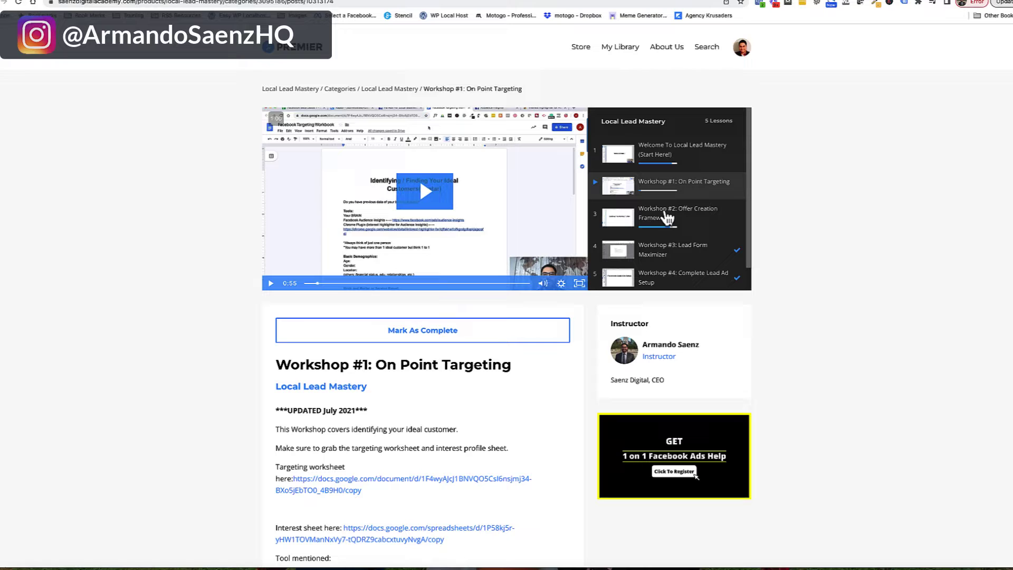
pyautogui.click(668, 217)
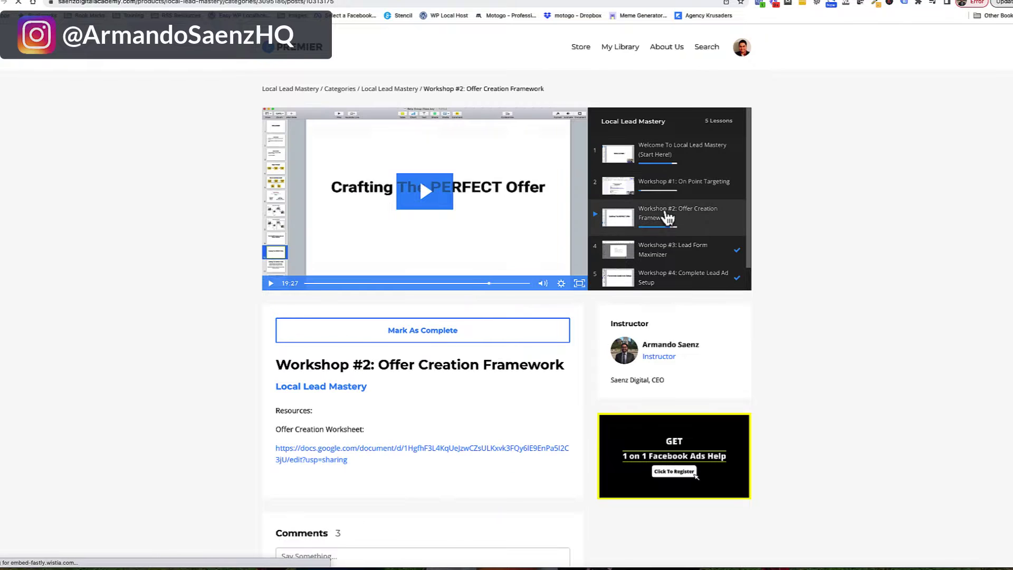
pyautogui.click(660, 252)
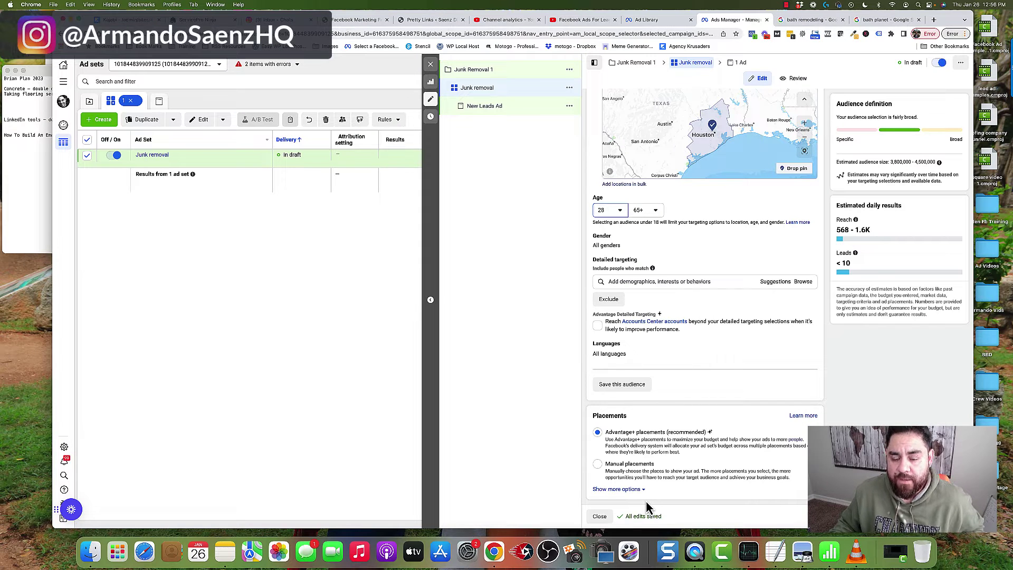
# - Select Manual placements and review the Feeds, Stories and Reels placement checkboxes
pyautogui.click(629, 463)
pyautogui.scroll(-6, 643, 339)
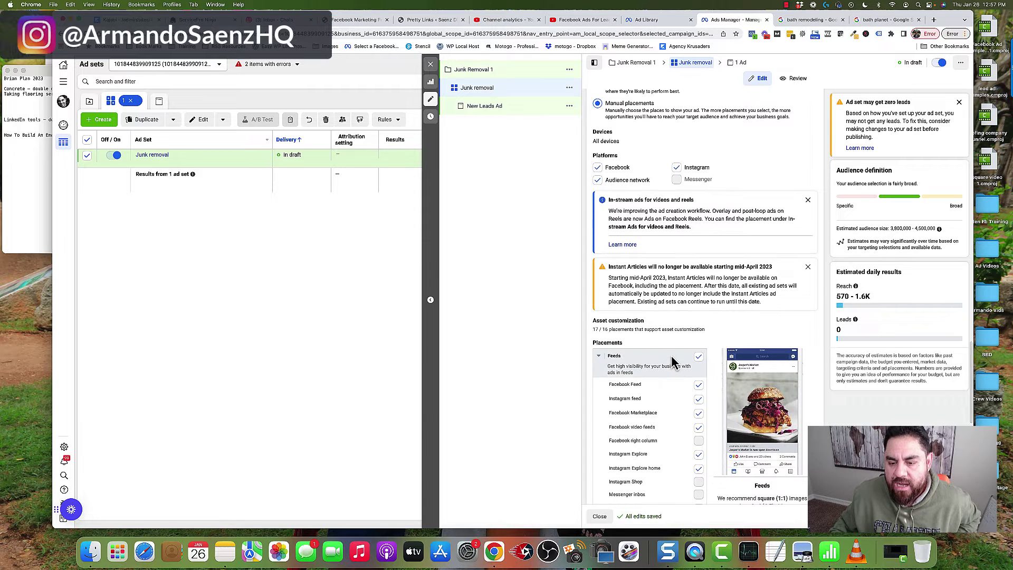
pyautogui.scroll(-2, 672, 358)
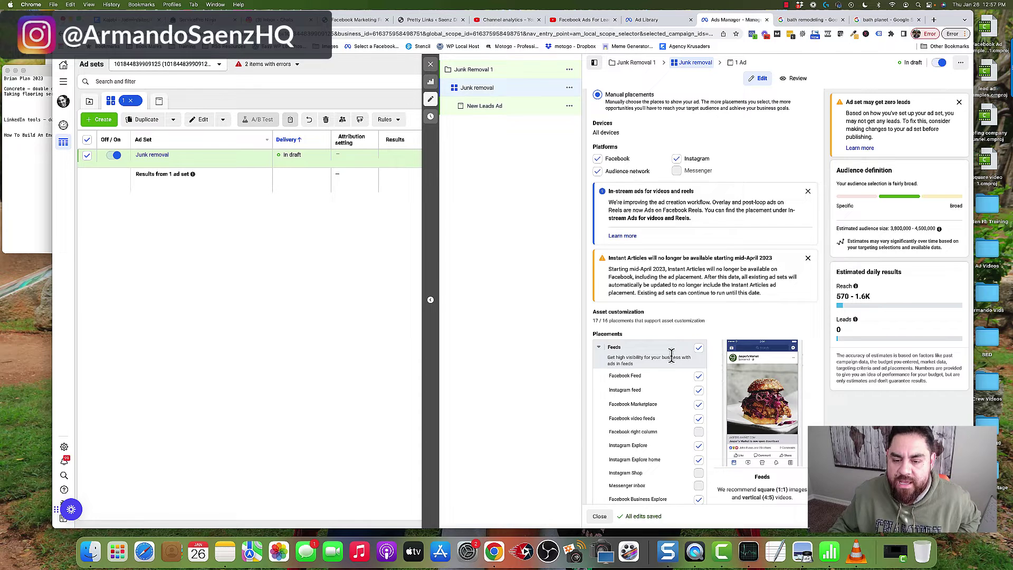
pyautogui.scroll(-4, 672, 352)
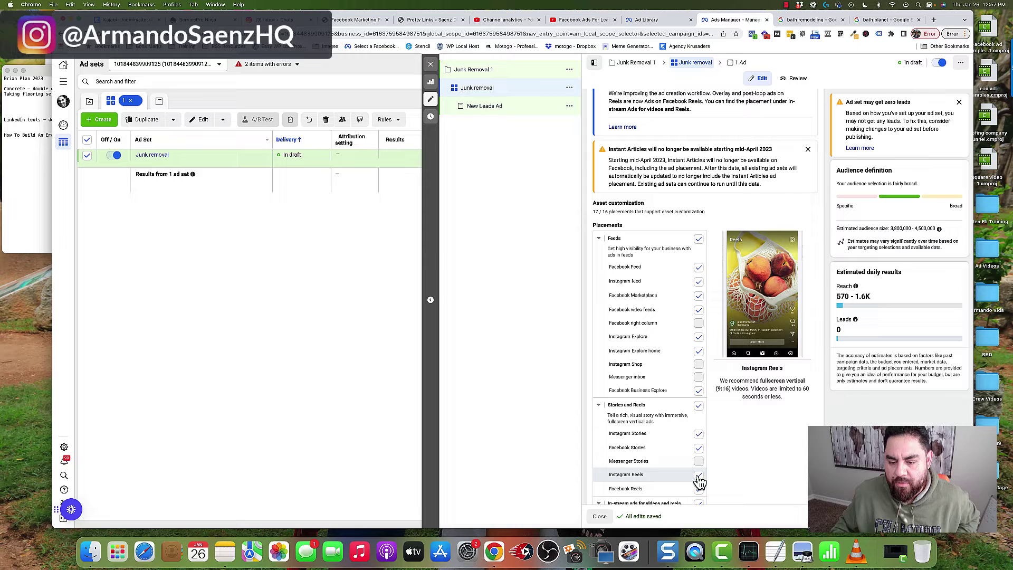
pyautogui.scroll(-7, 699, 475)
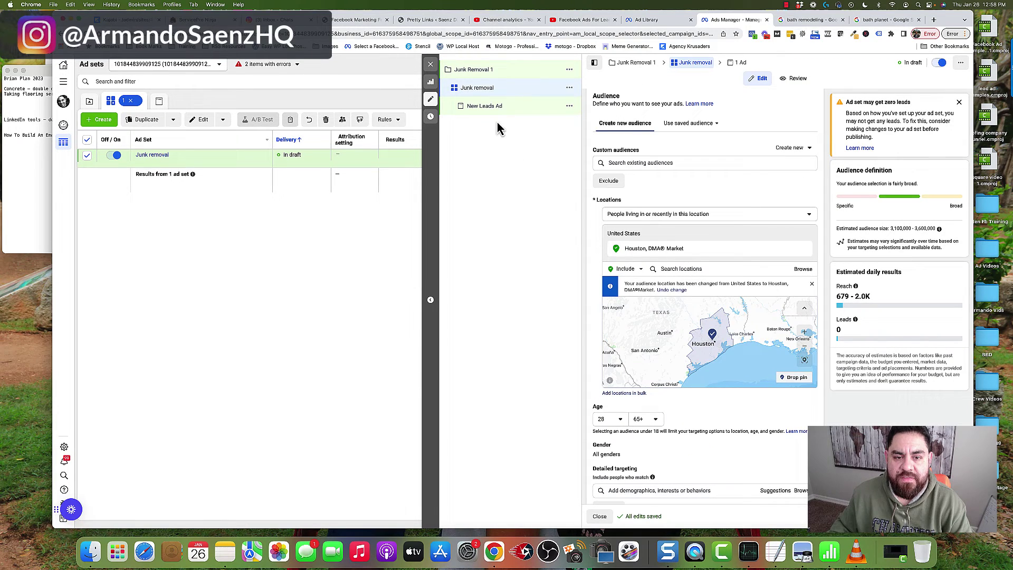
# - Open New Leads Ad and scroll to its Ad setup and Ad creative sections
pyautogui.click(486, 111)
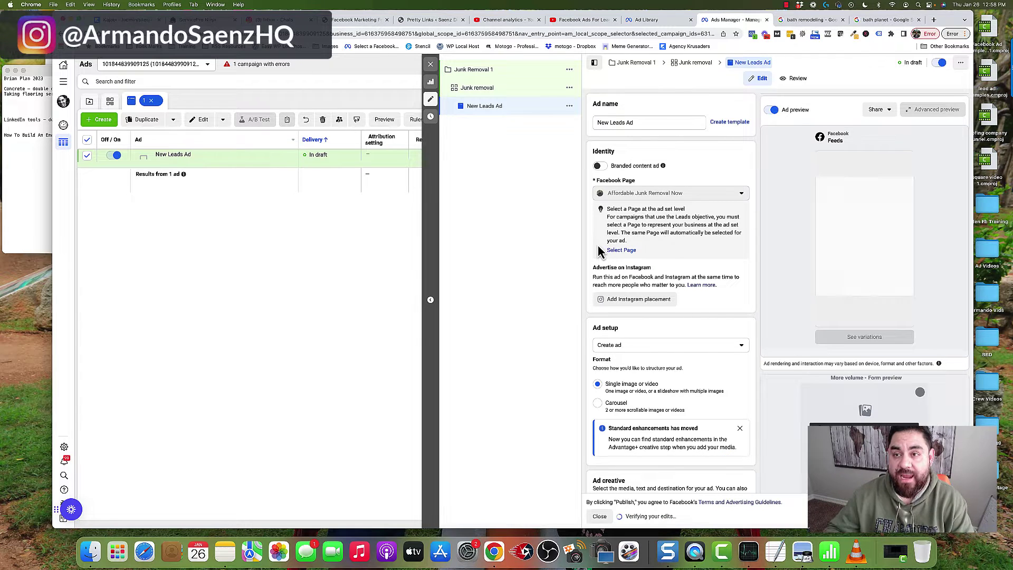
pyautogui.scroll(-5, 599, 252)
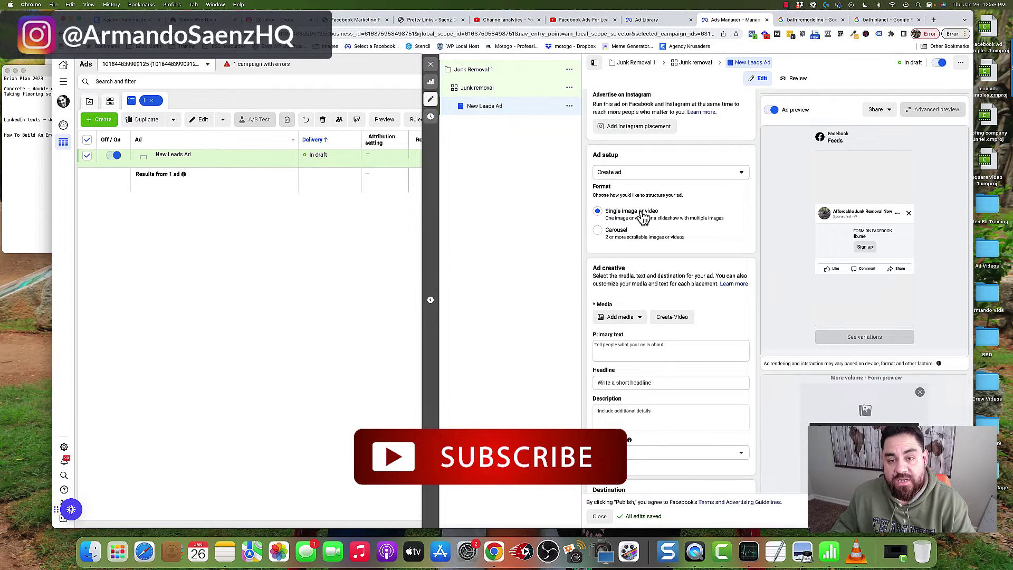
# - Under Ad creative, add an image and pick the junk-pile photo from the Page's media
pyautogui.scroll(-2, 599, 217)
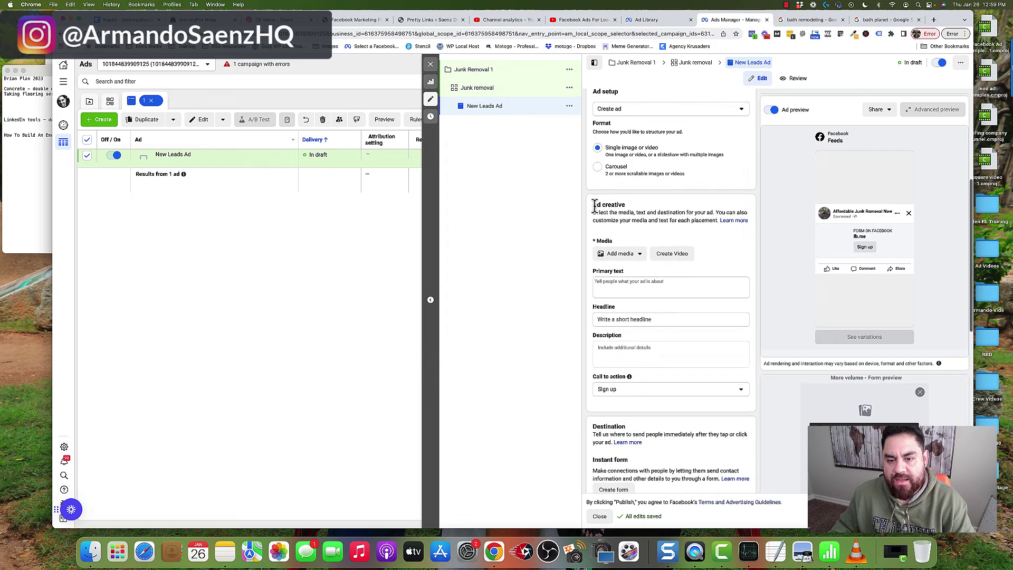
pyautogui.tripleClick(596, 206)
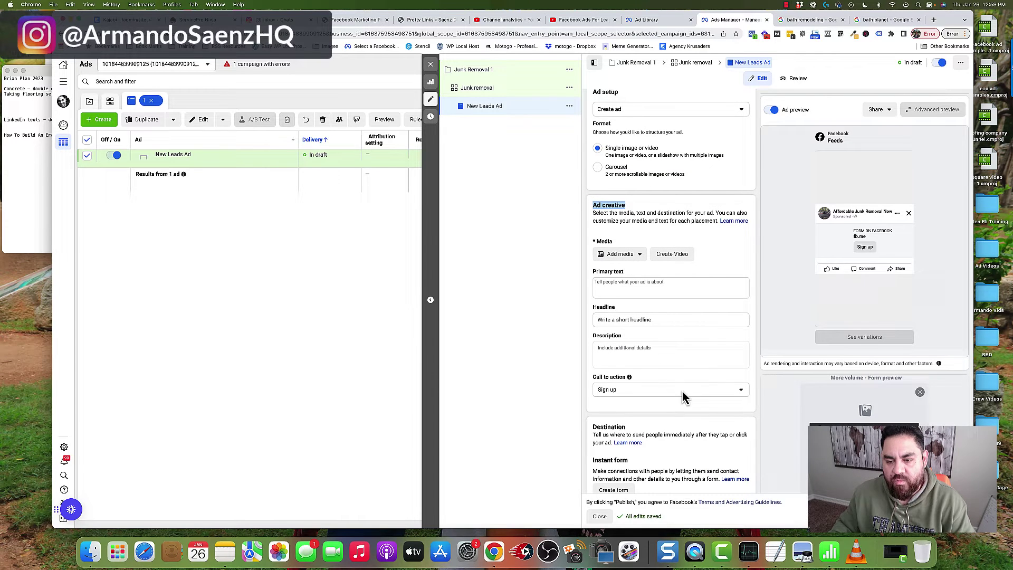
pyautogui.click(636, 256)
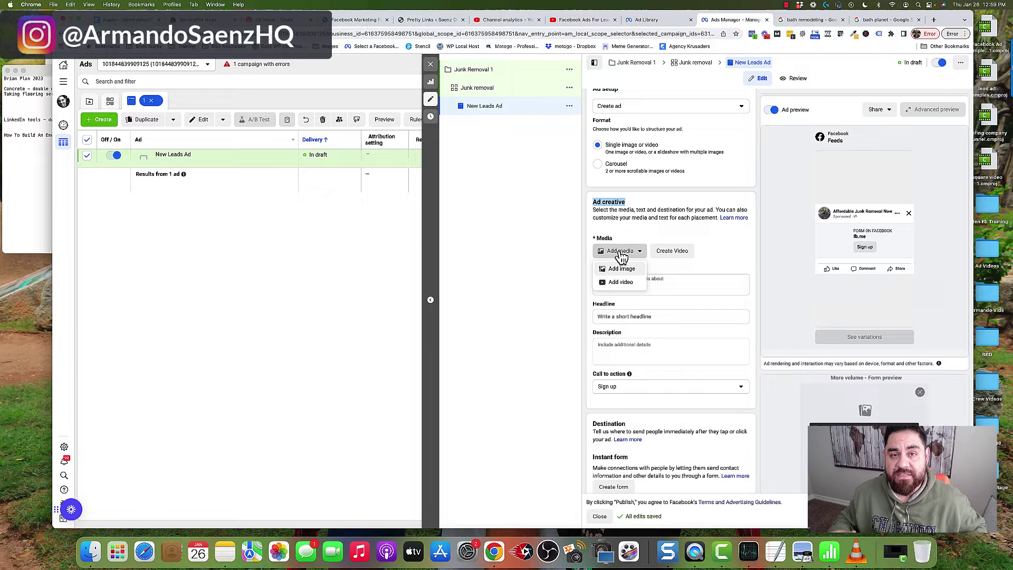
pyautogui.click(622, 269)
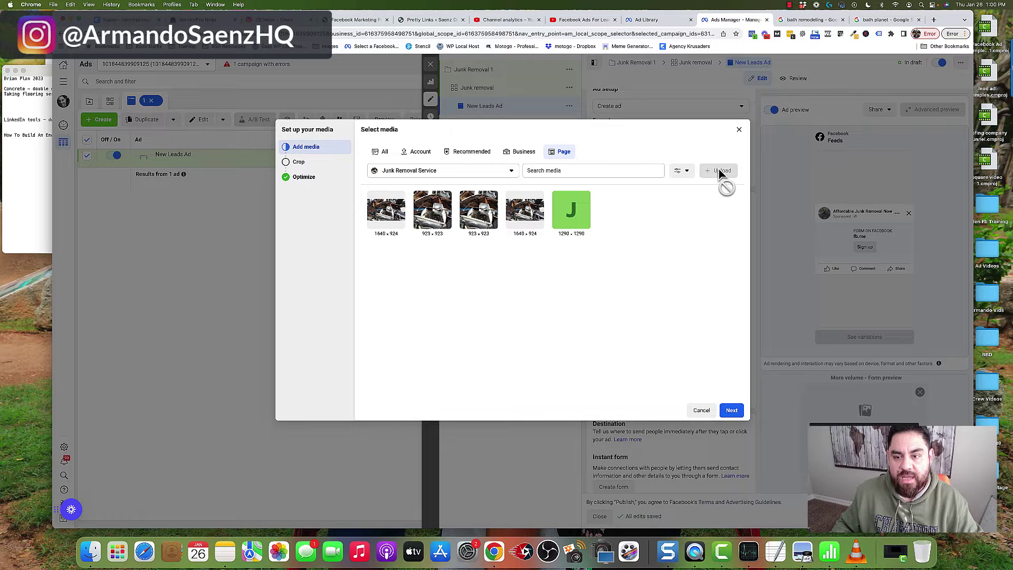
pyautogui.doubleClick(454, 217)
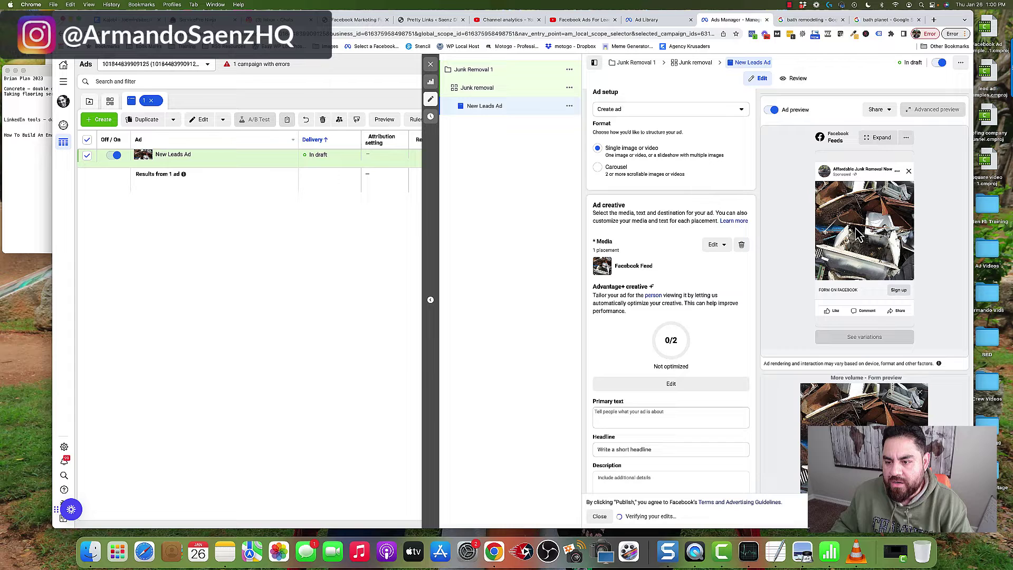
# - Fill in service-list primary text, headline 'Get Rid of Your Junk Today!' and Get offer call to action
pyautogui.scroll(-5, 724, 300)
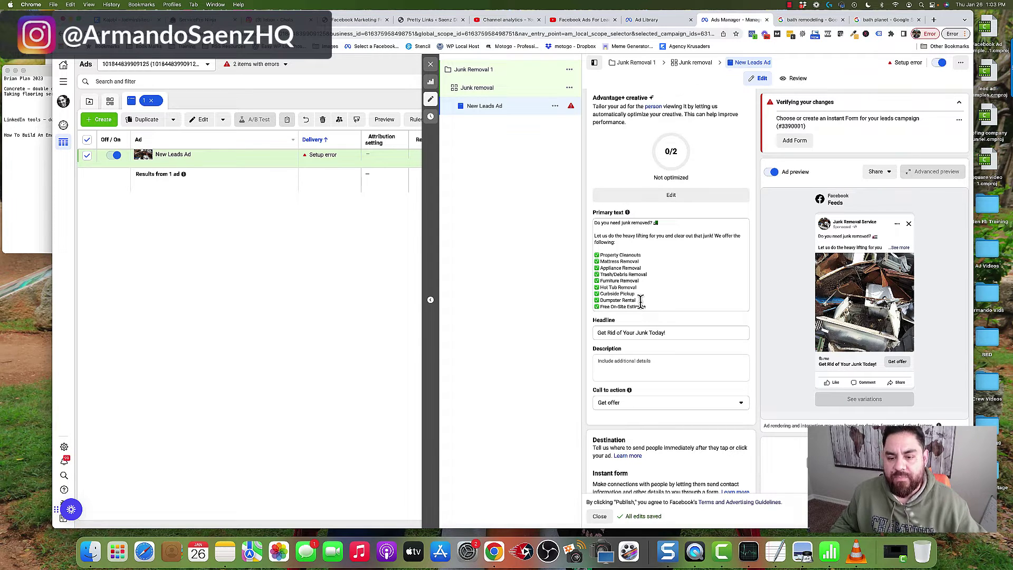
pyautogui.scroll(-1, 641, 301)
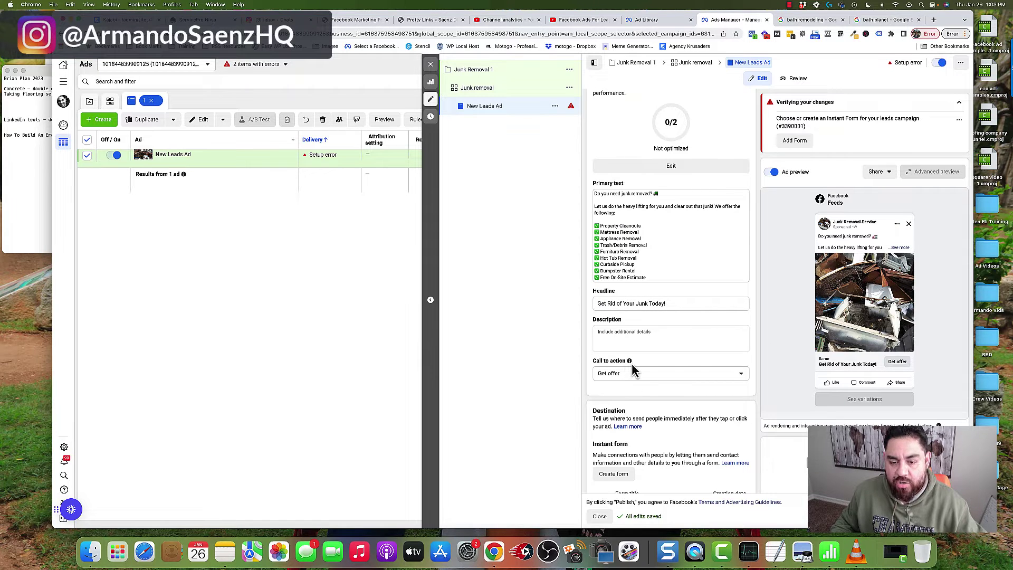
pyautogui.scroll(-1, 633, 362)
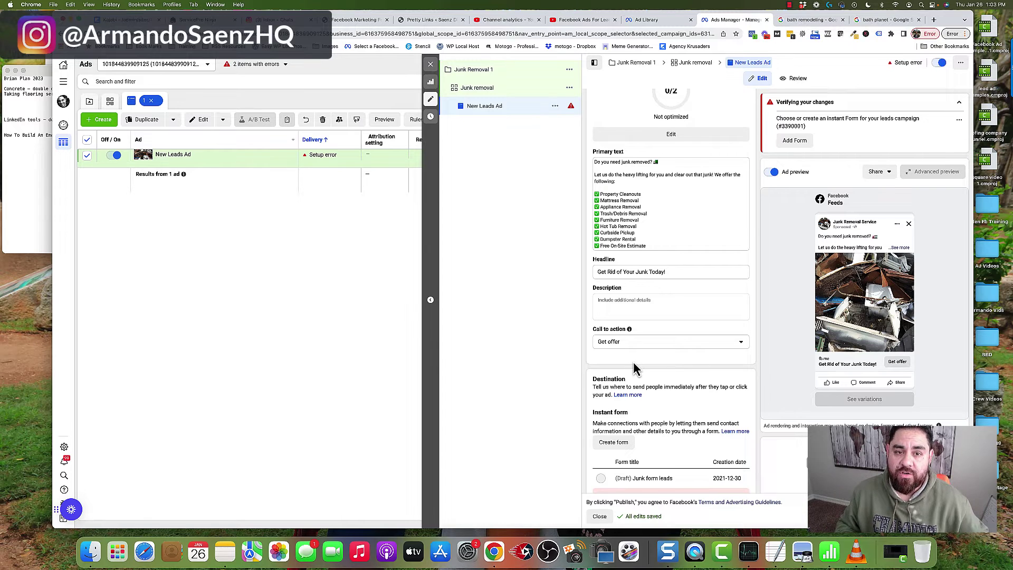
pyautogui.scroll(-4, 633, 362)
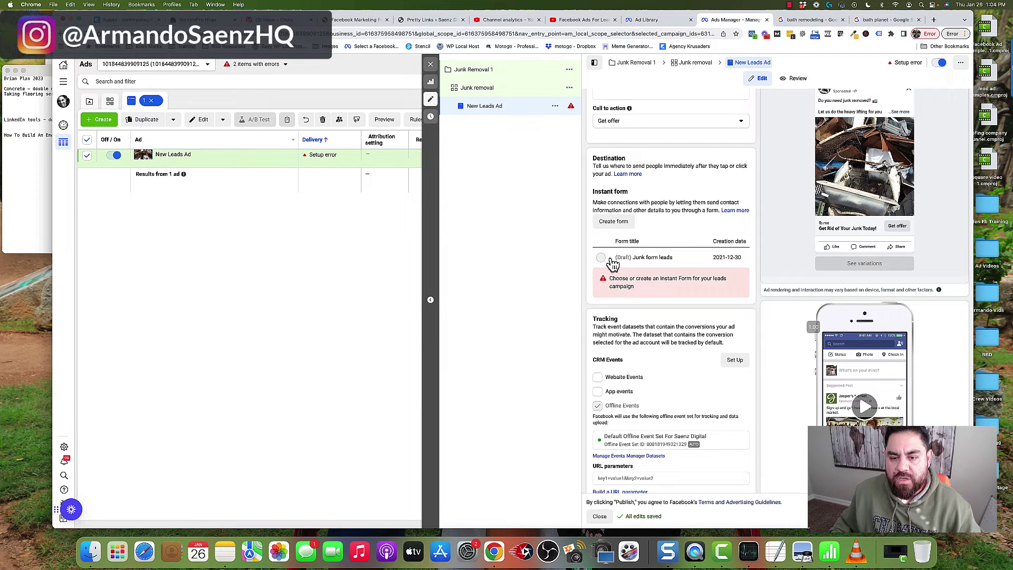
# - Start a new instant form and select its 'Junk form leads' form name
pyautogui.click(614, 222)
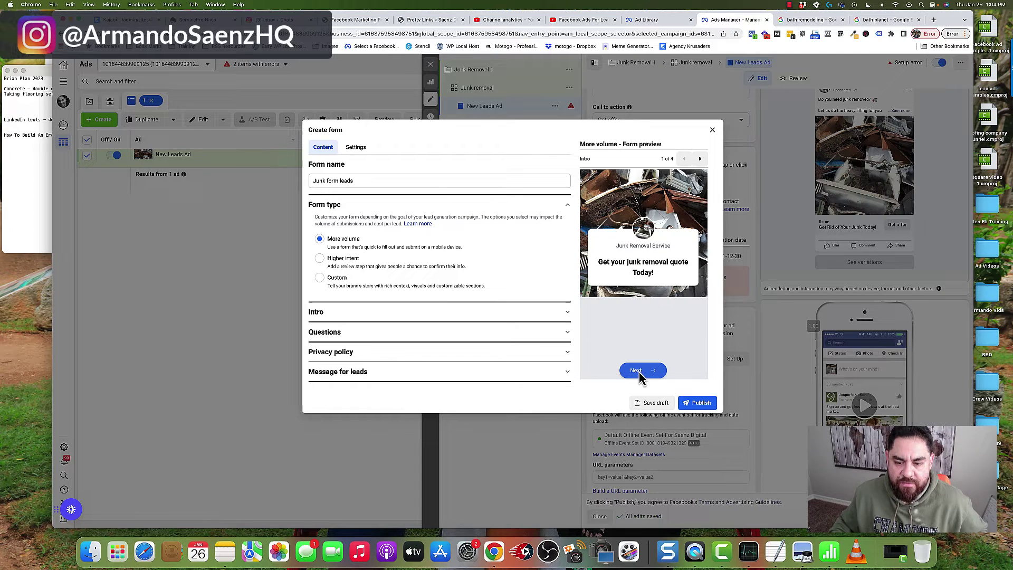
pyautogui.moveTo(313, 181); pyautogui.dragTo(375, 180)
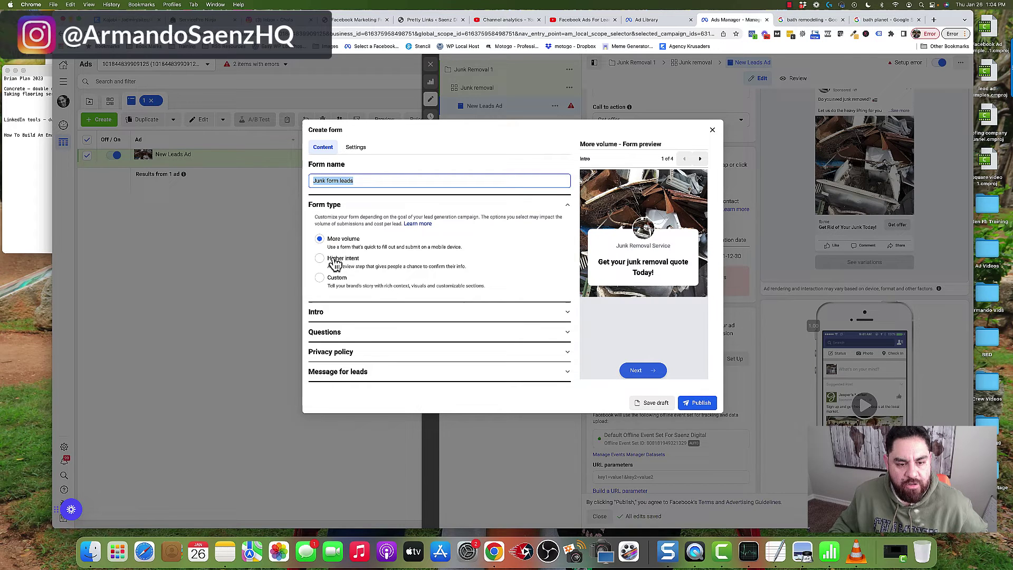
# - Expand the intro settings, select the intro headline text, then expand the Questions section
pyautogui.click(416, 312)
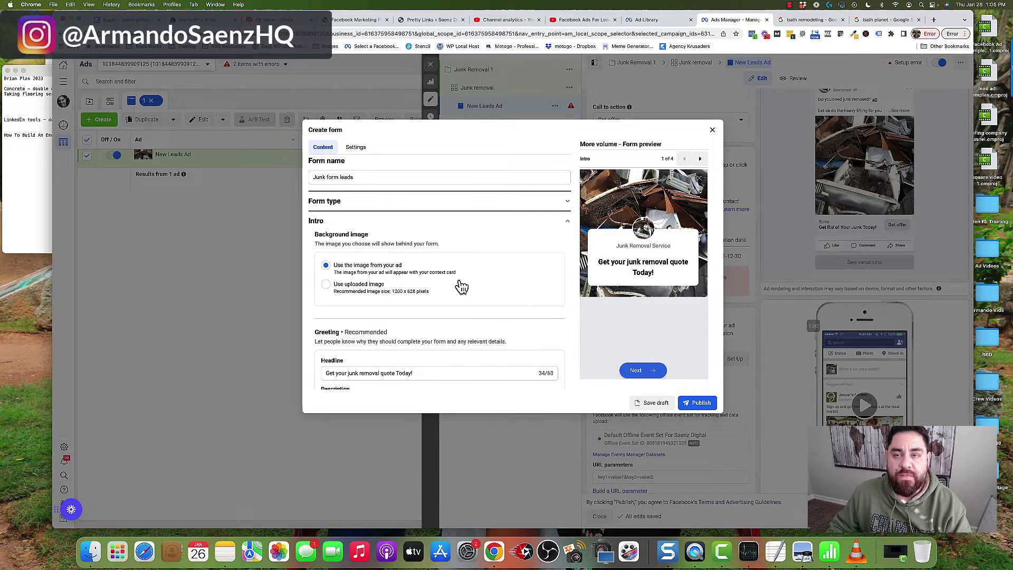
pyautogui.scroll(-3, 418, 283)
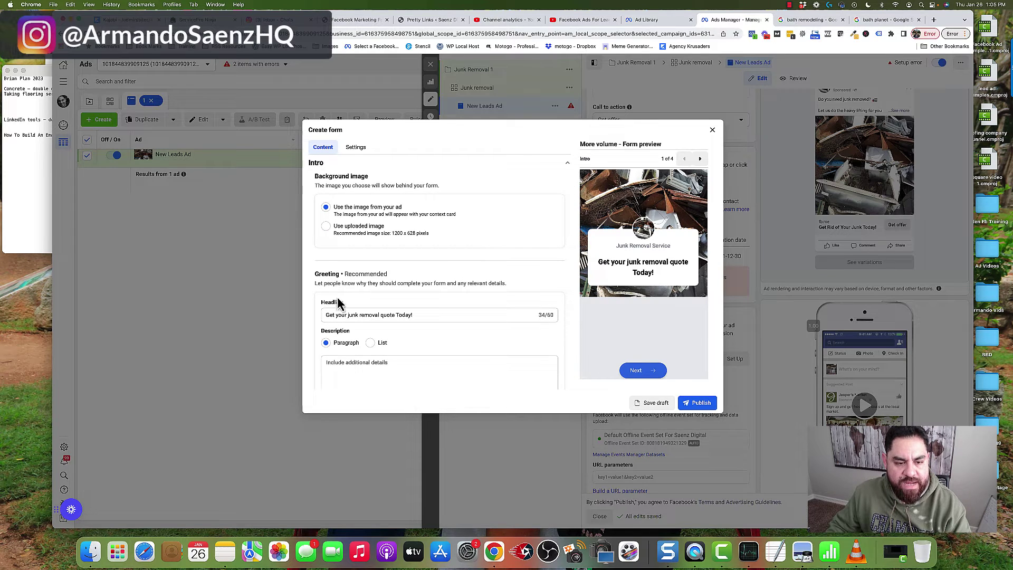
pyautogui.moveTo(332, 315); pyautogui.dragTo(426, 314)
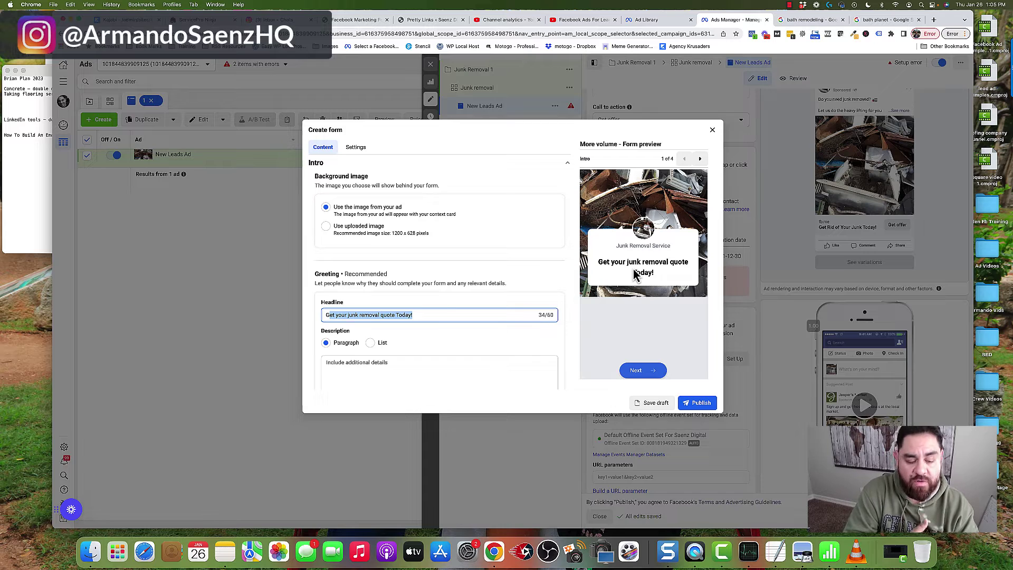
pyautogui.scroll(-3, 559, 328)
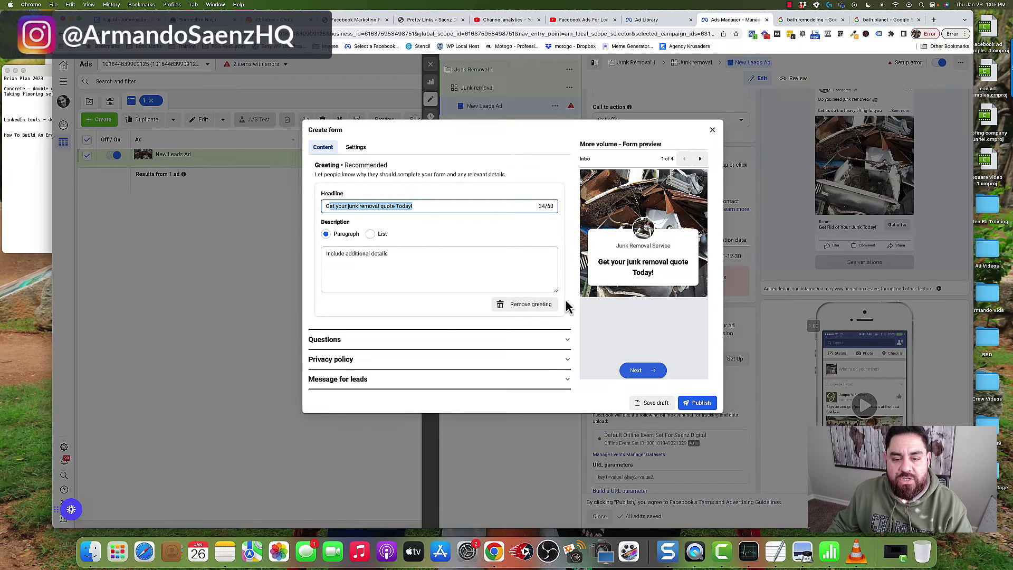
pyautogui.click(337, 342)
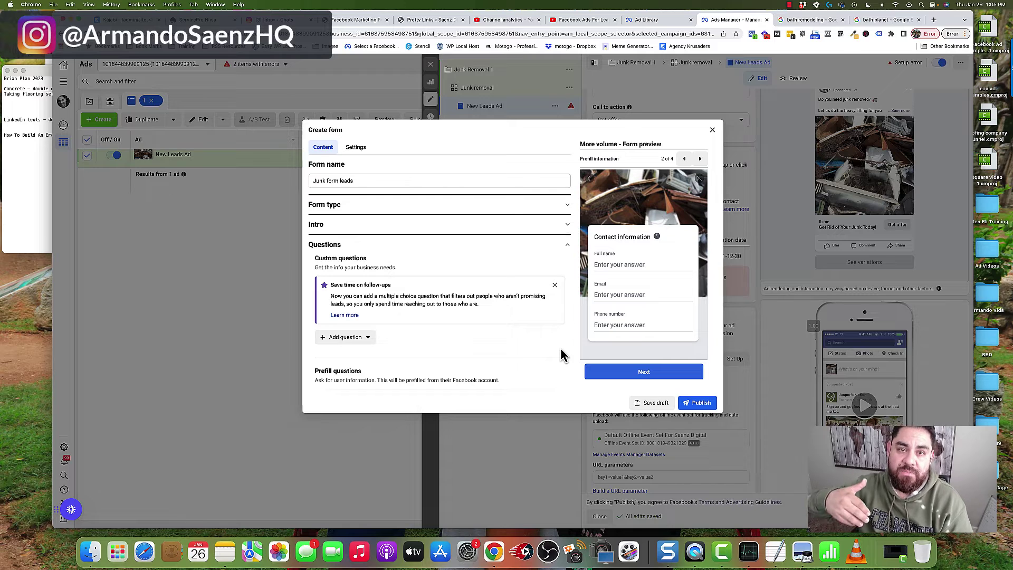
# - Add a short answer question, fill in the privacy policy link field, and finish the form
pyautogui.scroll(-2, 562, 354)
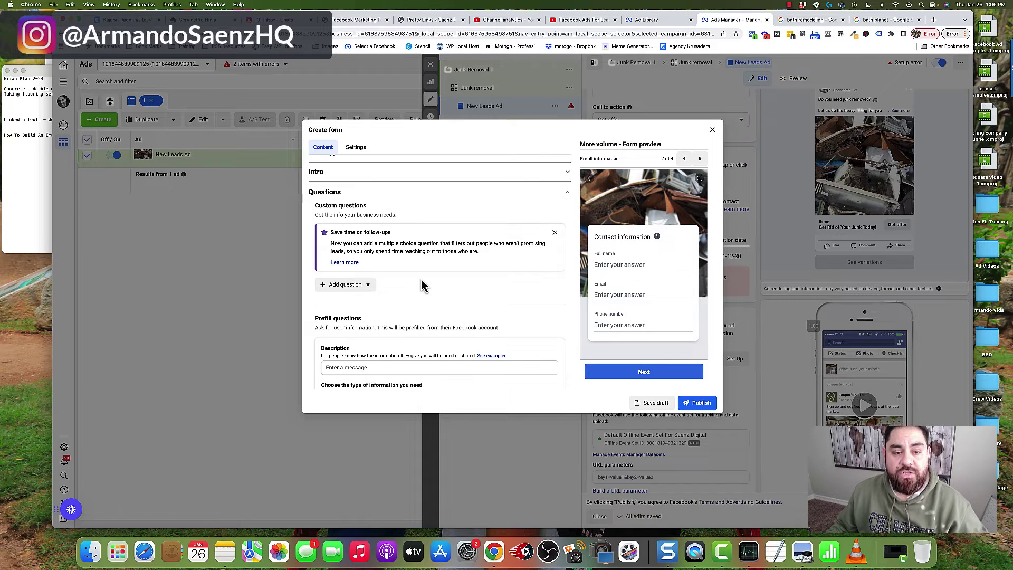
pyautogui.click(363, 286)
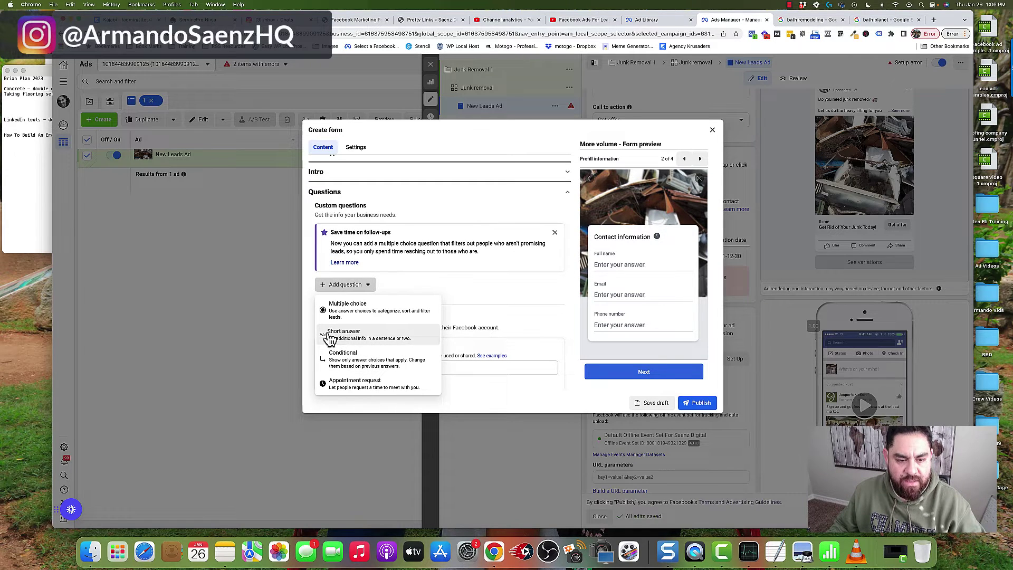
pyautogui.click(333, 334)
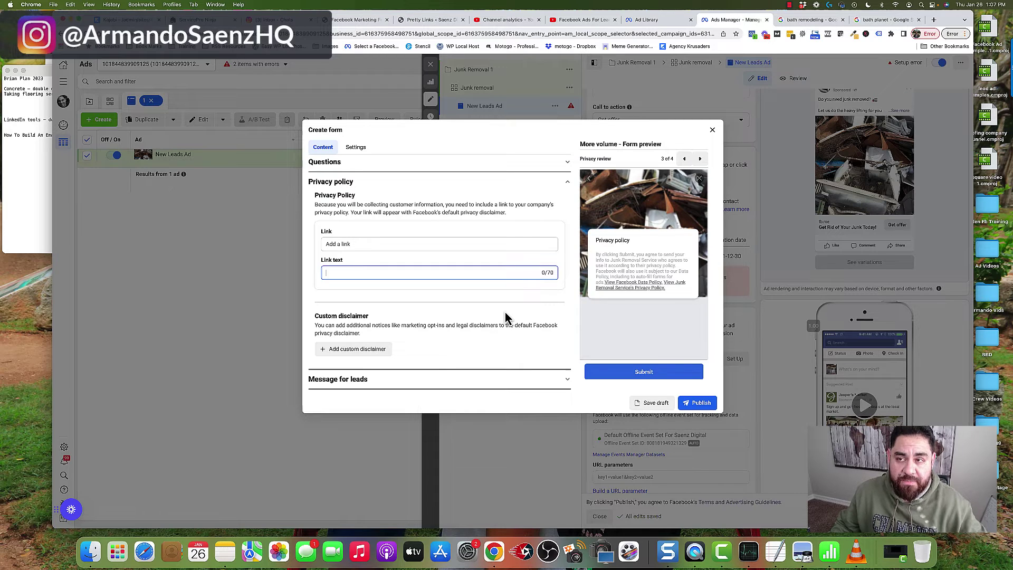
pyautogui.click(356, 244)
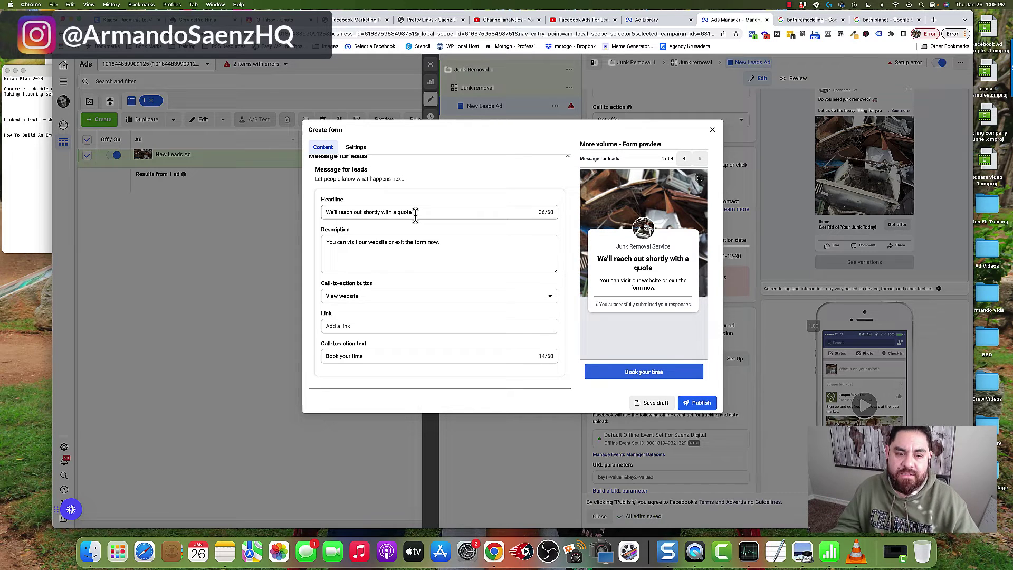
pyautogui.click(698, 409)
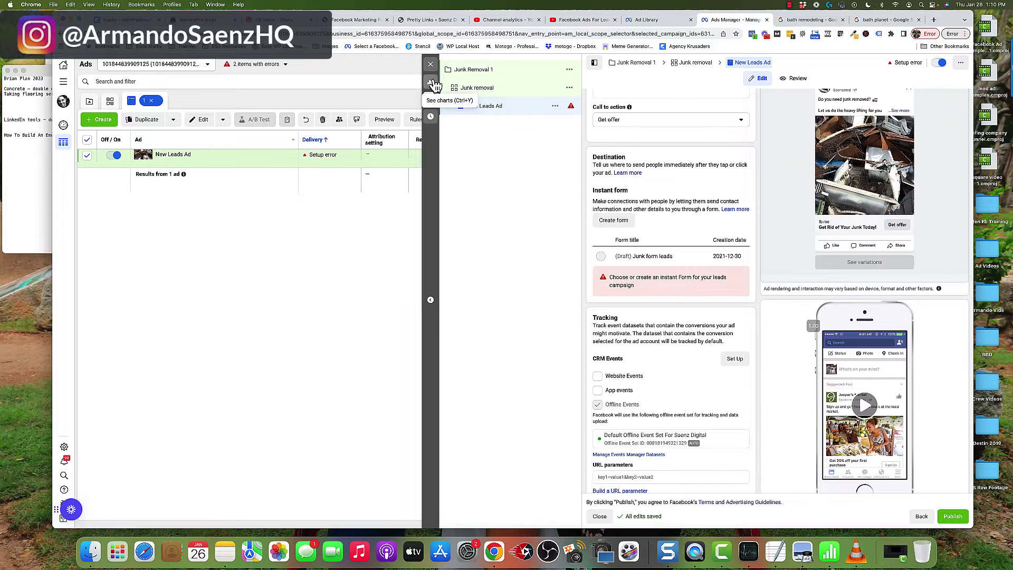
# - Collapse the ad editor to return to the ads table
pyautogui.click(434, 84)
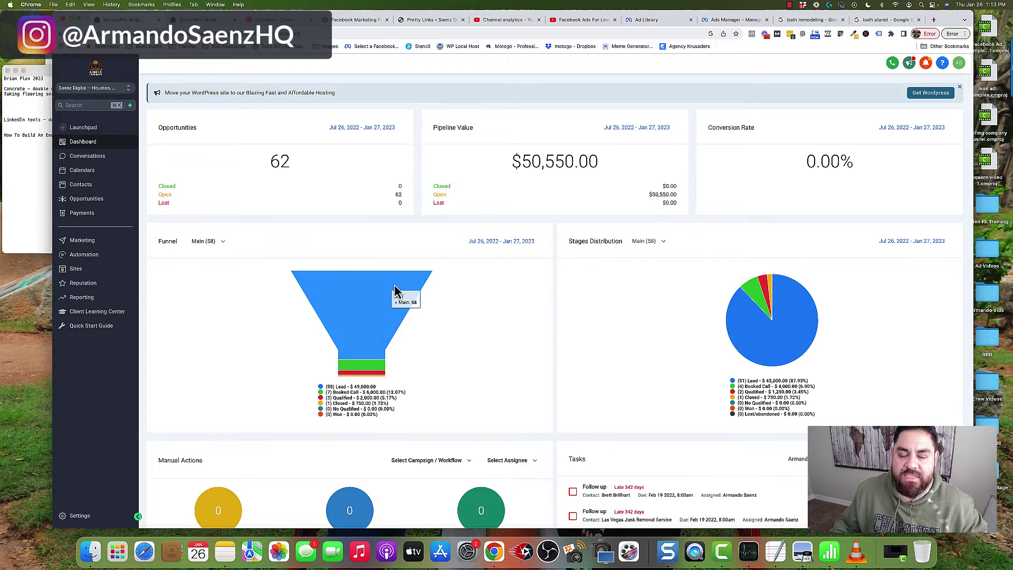
# - Switch to the browser tab showing the Local Business Flow workflow
pyautogui.click(205, 22)
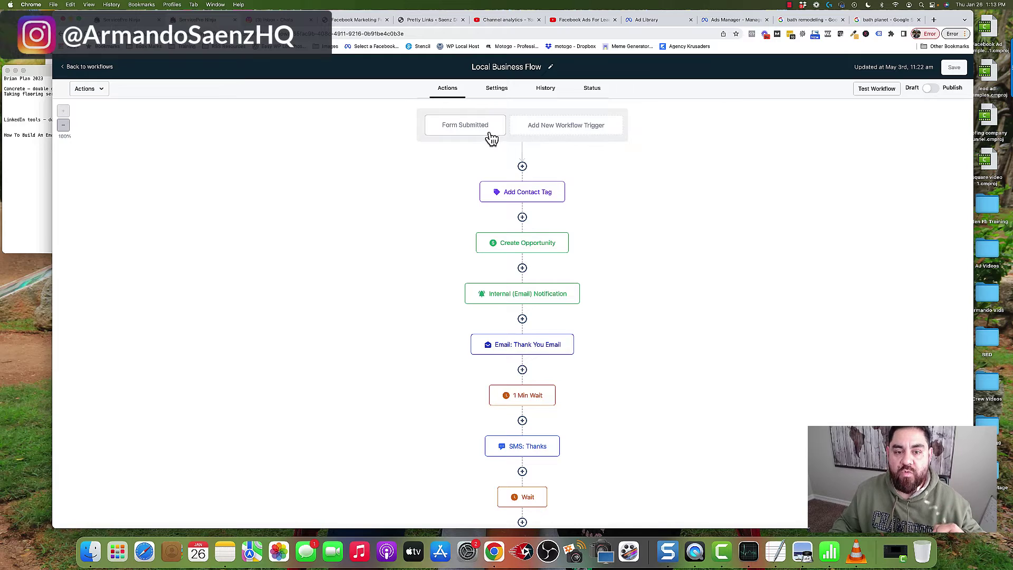
# - Inspect the Add Contact Tag, Create Opportunity, internal email notification and Thank You Email steps
pyautogui.click(532, 198)
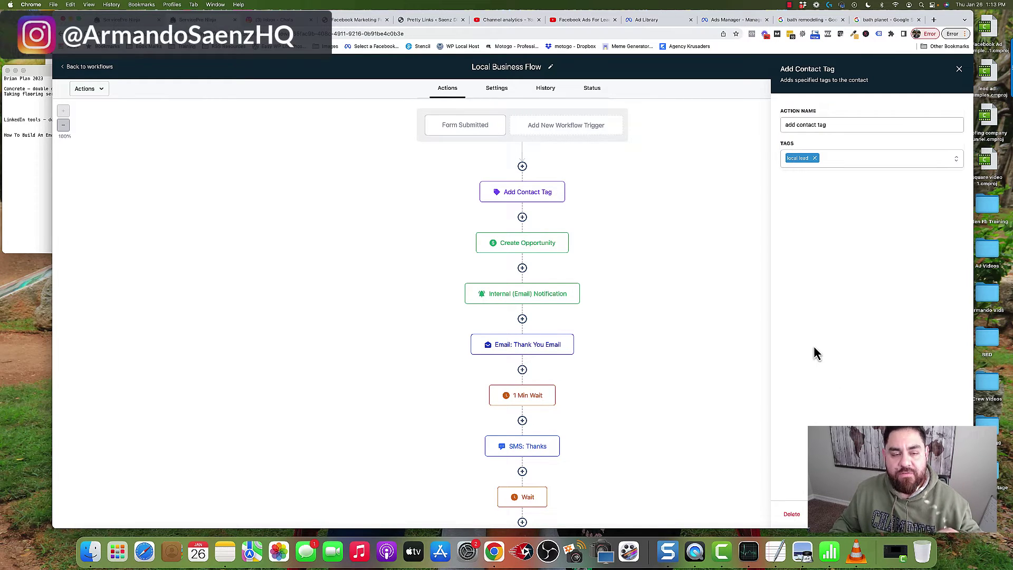
pyautogui.click(535, 245)
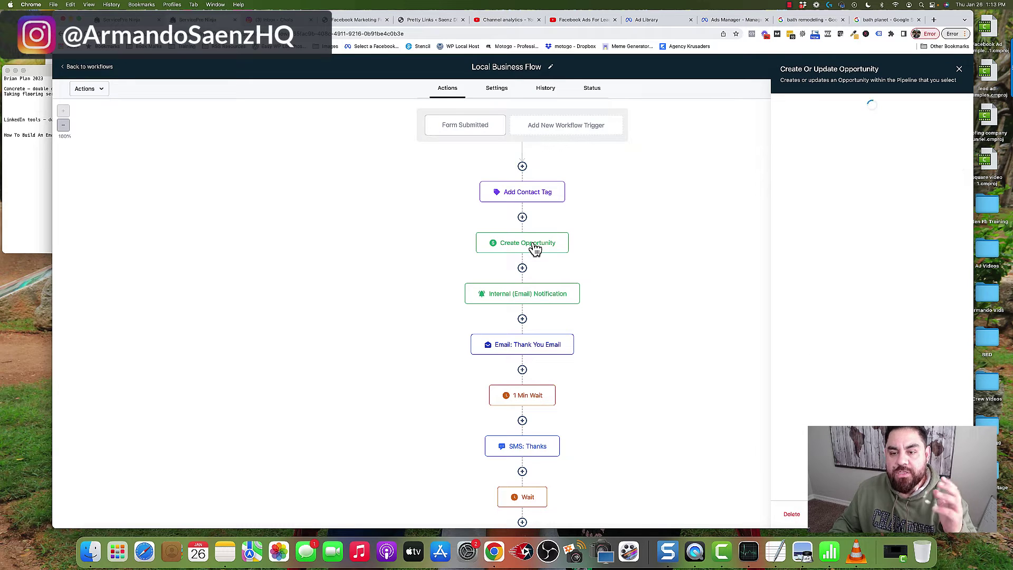
pyautogui.click(543, 296)
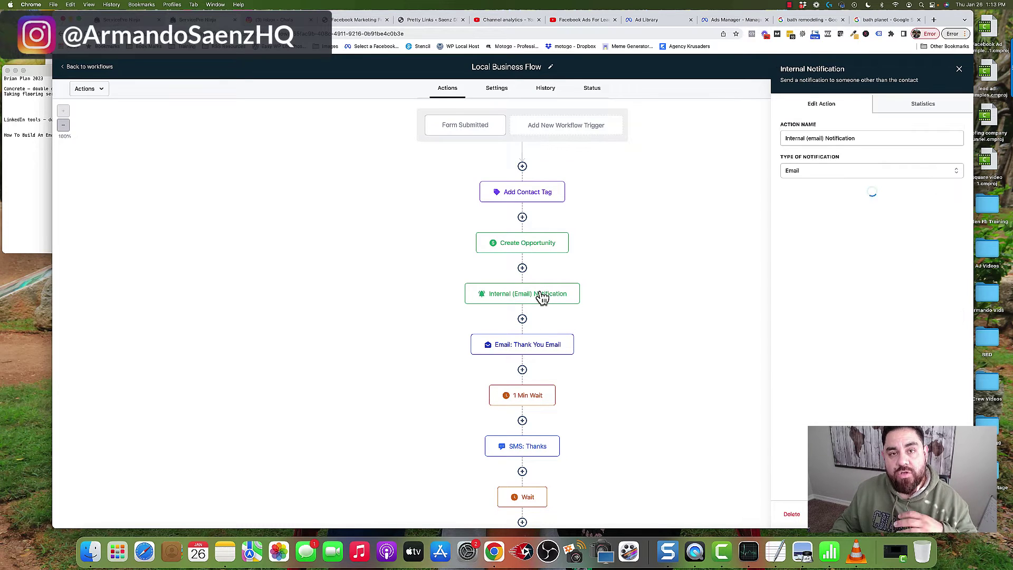
pyautogui.scroll(-3, 862, 385)
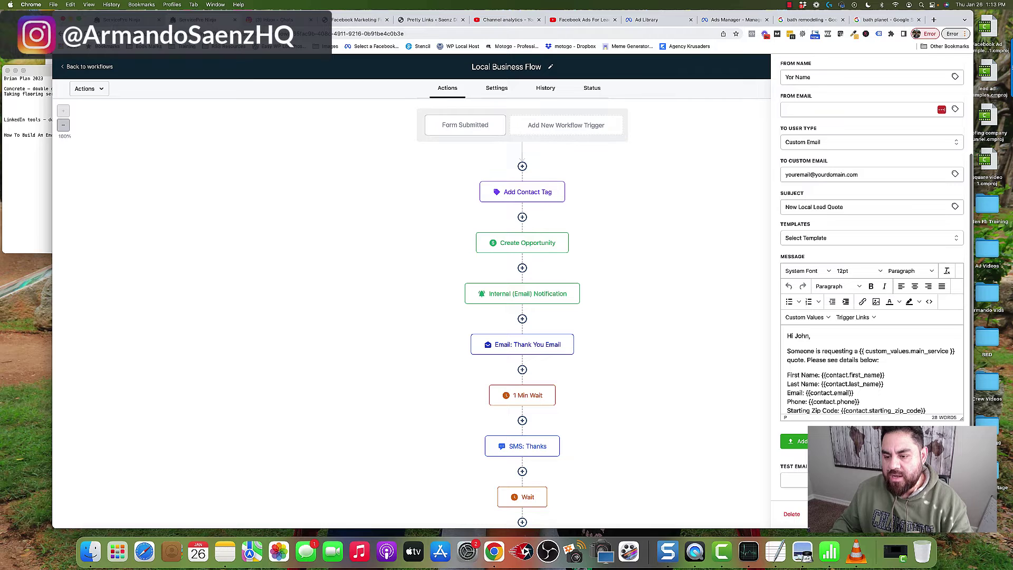
pyautogui.scroll(-2, 846, 376)
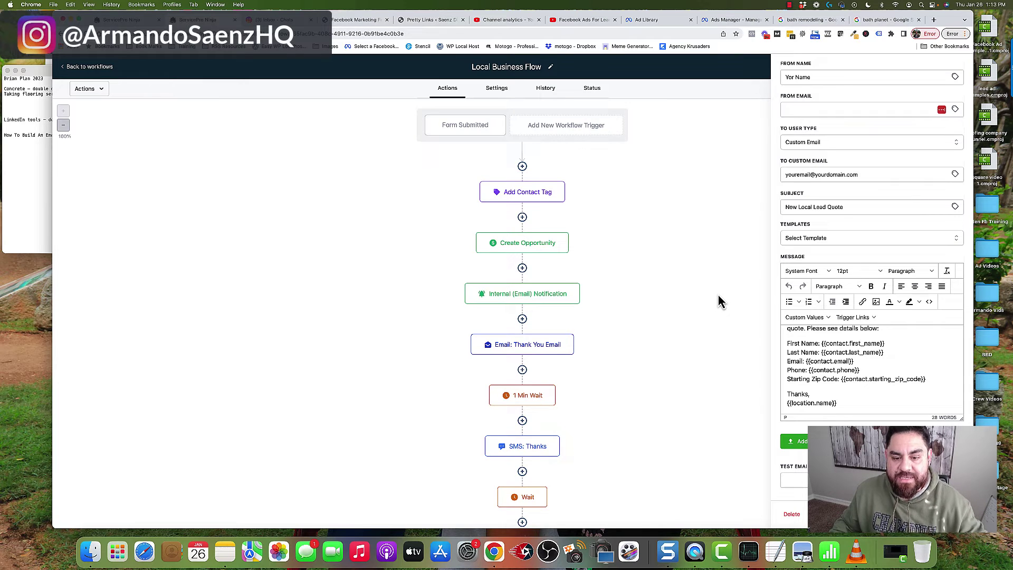
pyautogui.scroll(-2, 720, 301)
pyautogui.click(530, 288)
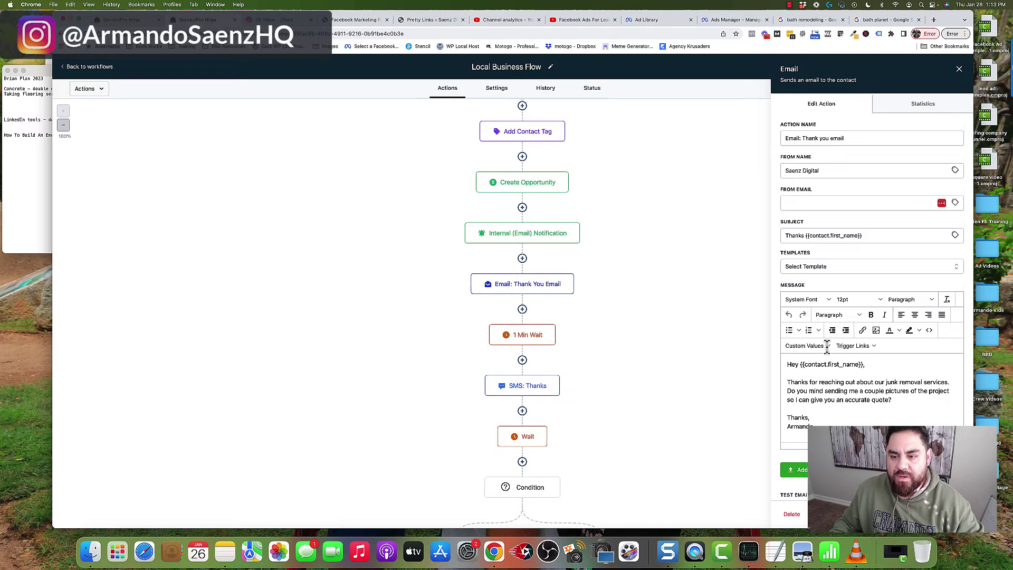
# - Review the SMS: Thanks message and the Wait step, scrolling down to the condition branches
pyautogui.scroll(-2, 514, 353)
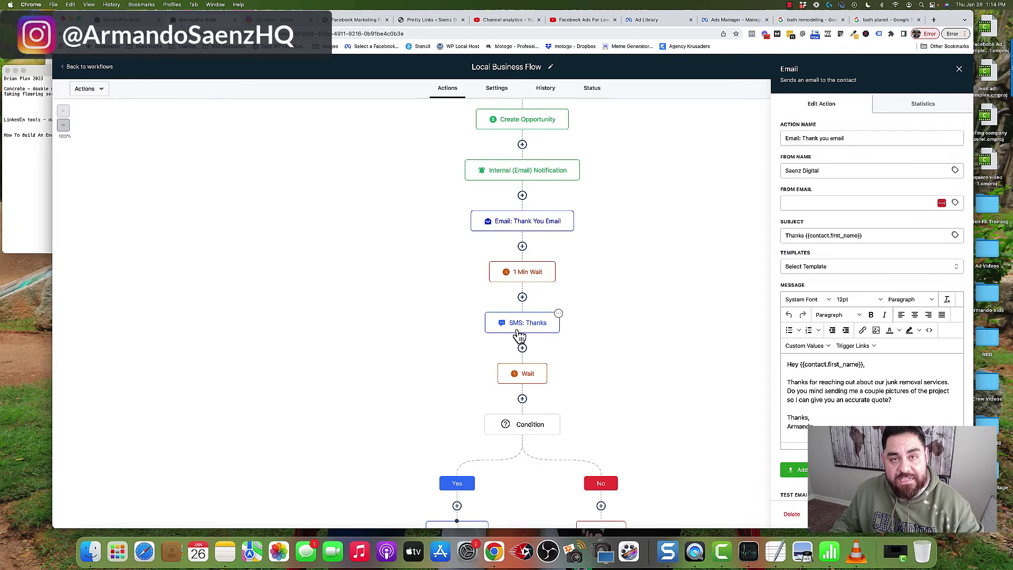
pyautogui.click(518, 334)
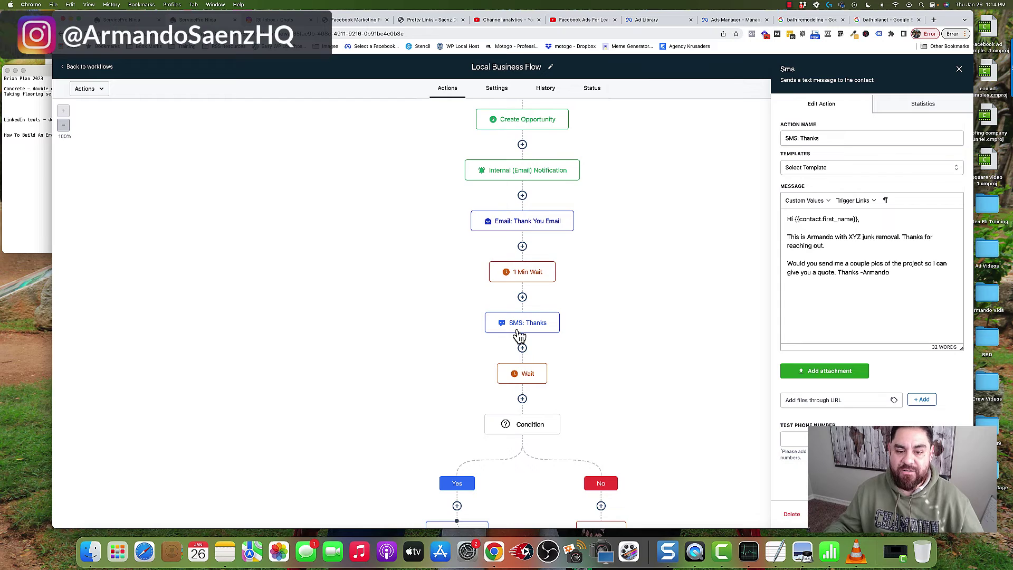
pyautogui.scroll(-2, 520, 335)
pyautogui.click(528, 332)
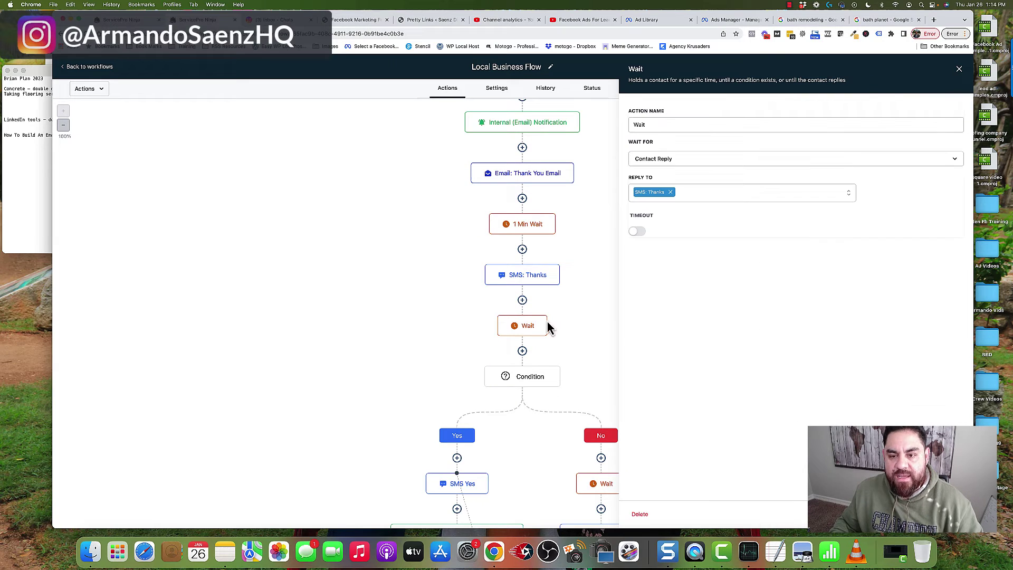
pyautogui.scroll(-2, 586, 347)
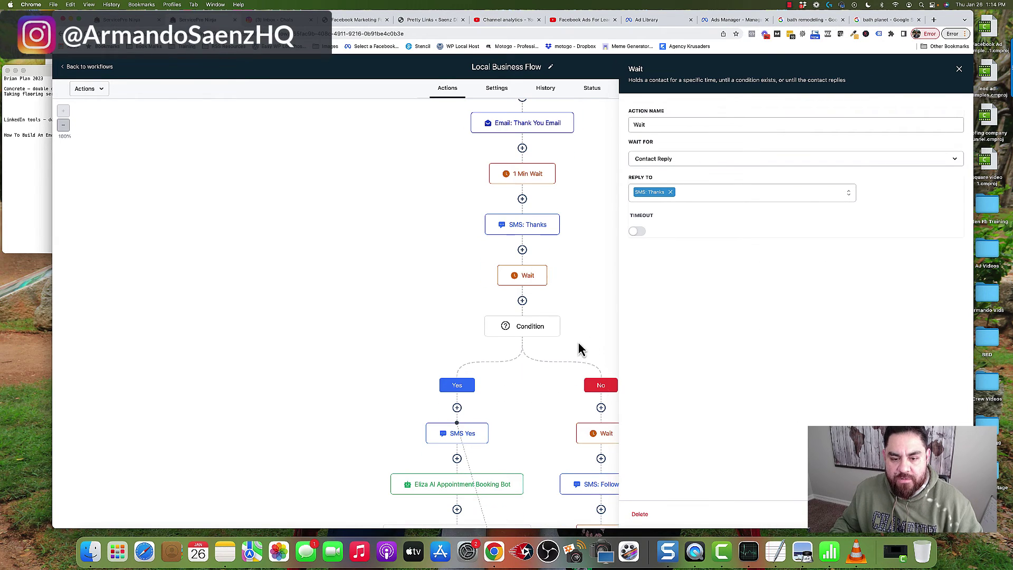
pyautogui.click(606, 389)
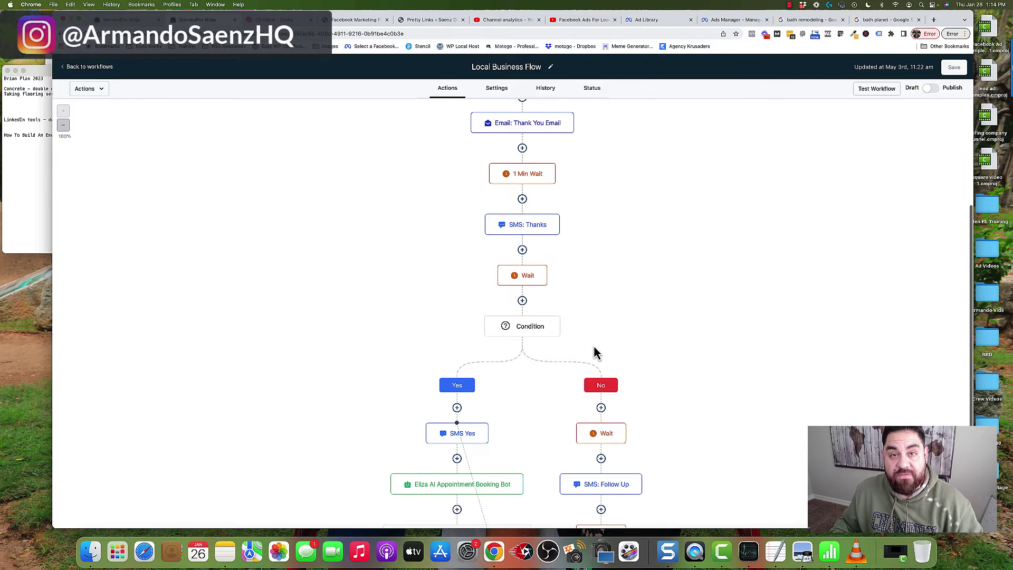
pyautogui.scroll(-3, 596, 353)
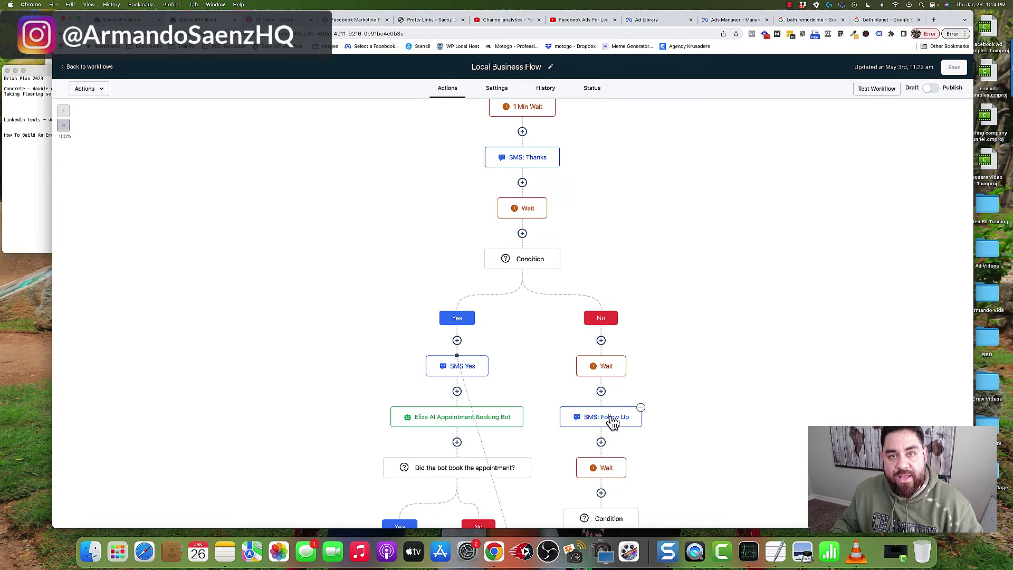
pyautogui.scroll(-3, 607, 407)
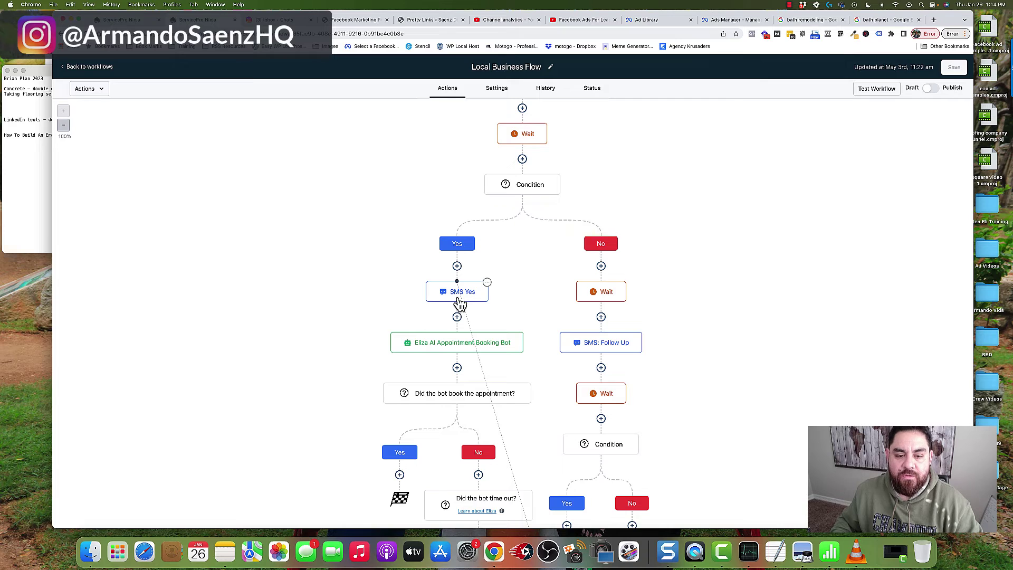
pyautogui.moveTo(470, 306)
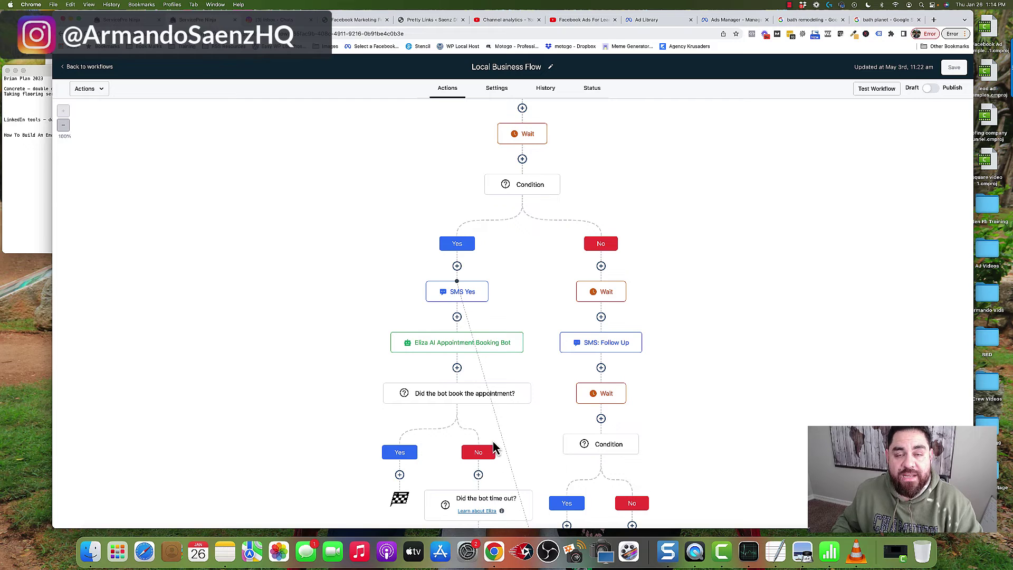
pyautogui.scroll(-2, 495, 446)
pyautogui.scroll(-1, 496, 454)
pyautogui.scroll(-1, 554, 512)
pyautogui.moveTo(569, 496)
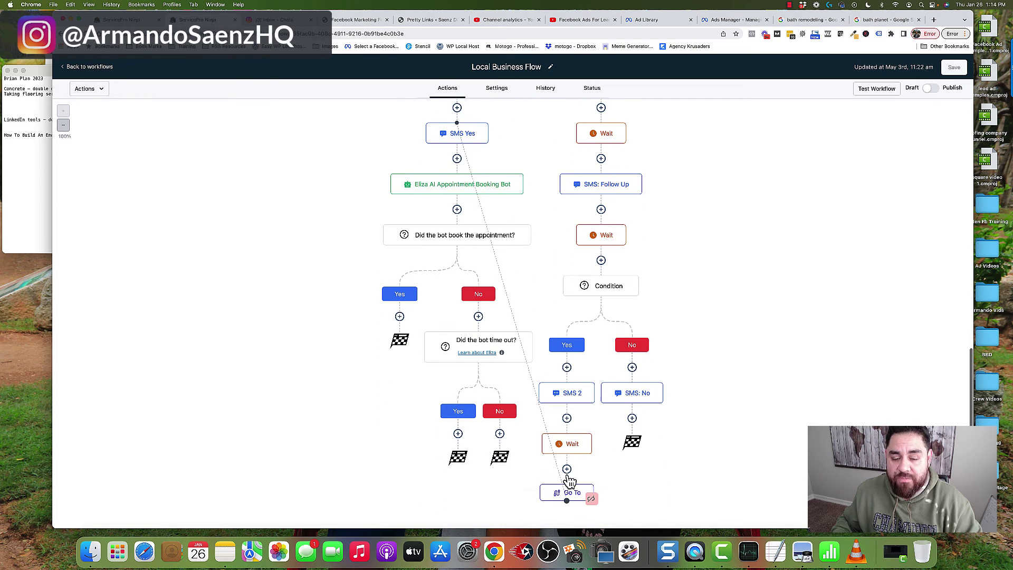